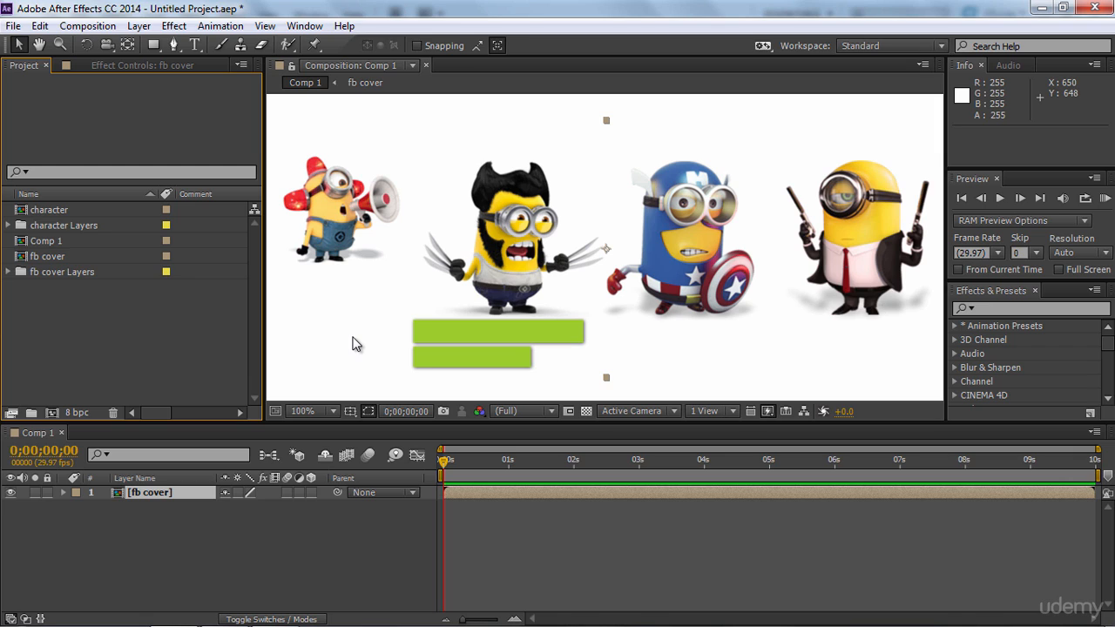
Examine the imported character and fb cover items, including the contents of their layer folders, in the project.
click(63, 225)
click(61, 215)
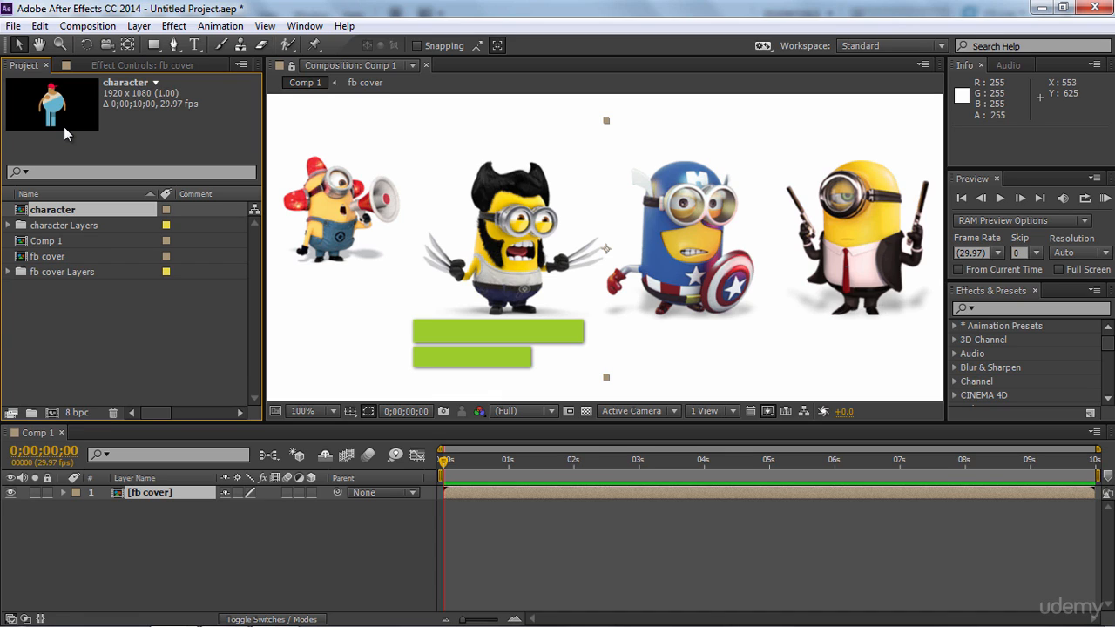
click(72, 225)
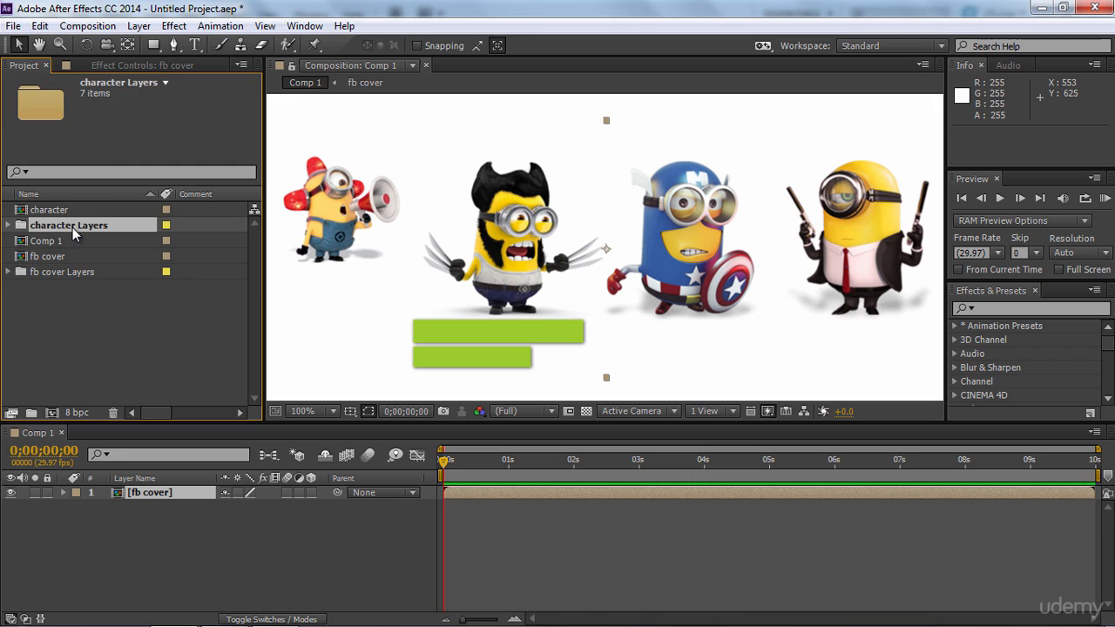
click(8, 225)
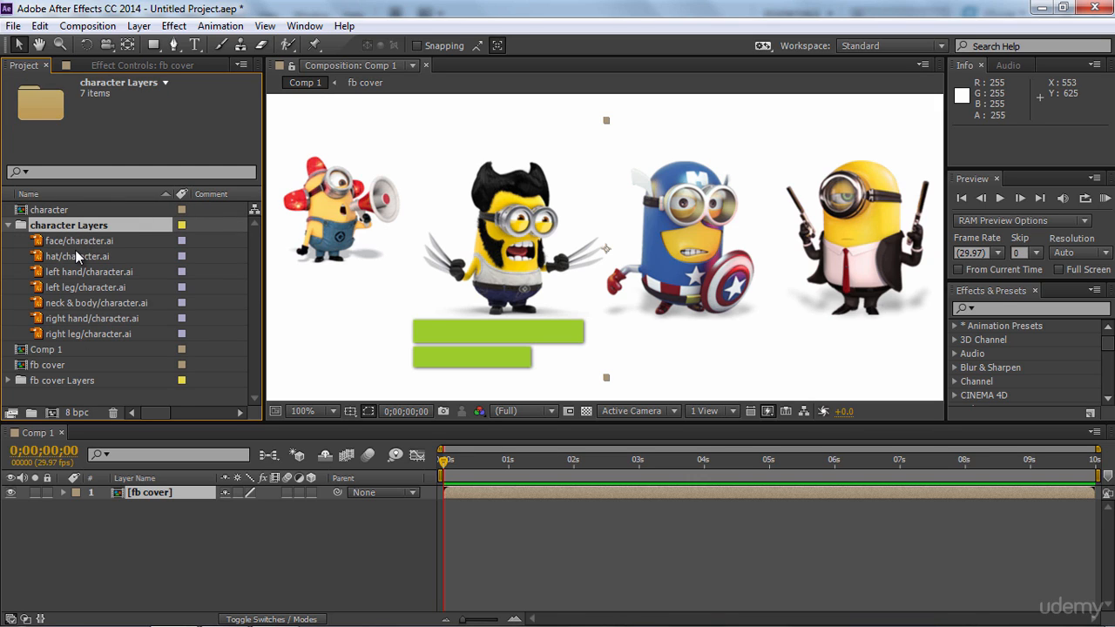
click(8, 225)
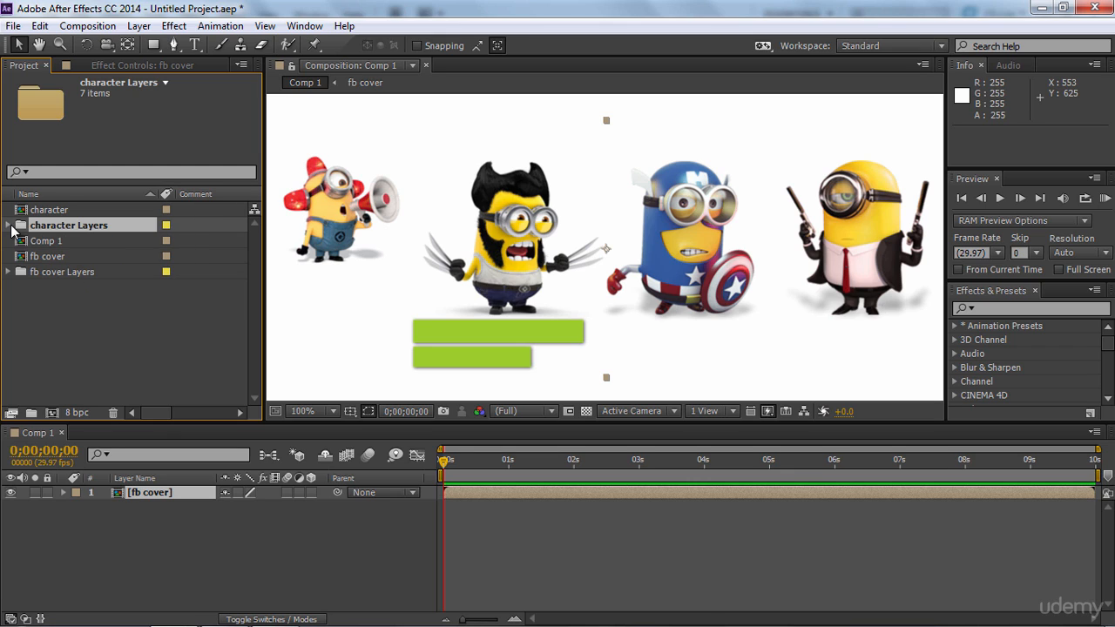
click(9, 272)
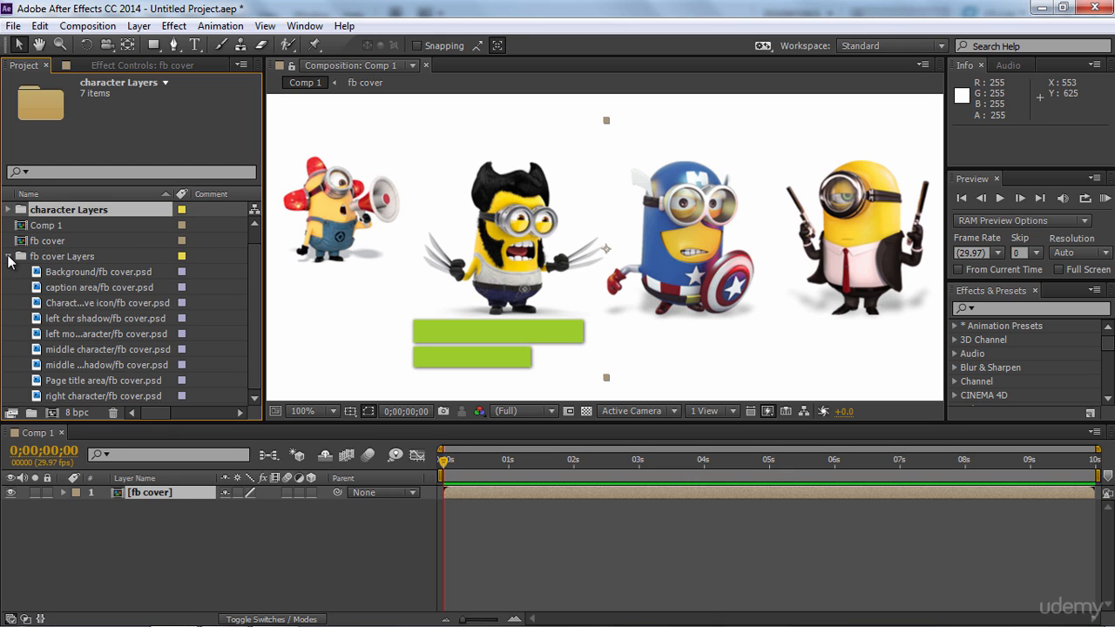
click(9, 256)
click(95, 318)
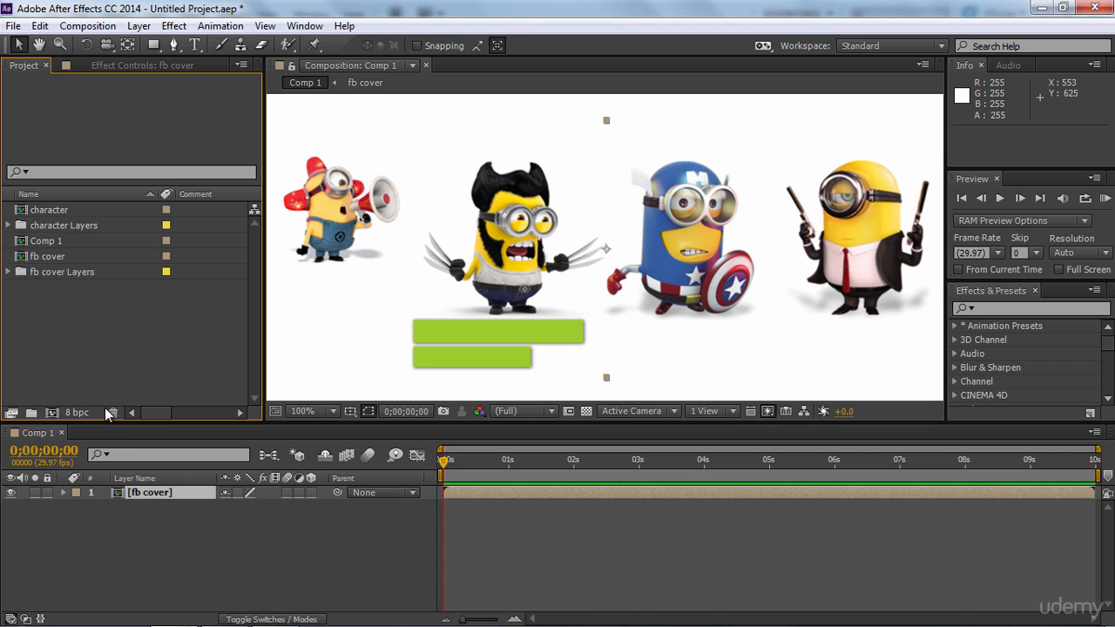
Open the fb cover composition and reveal the middle character layer's source in the project.
double_click(151, 492)
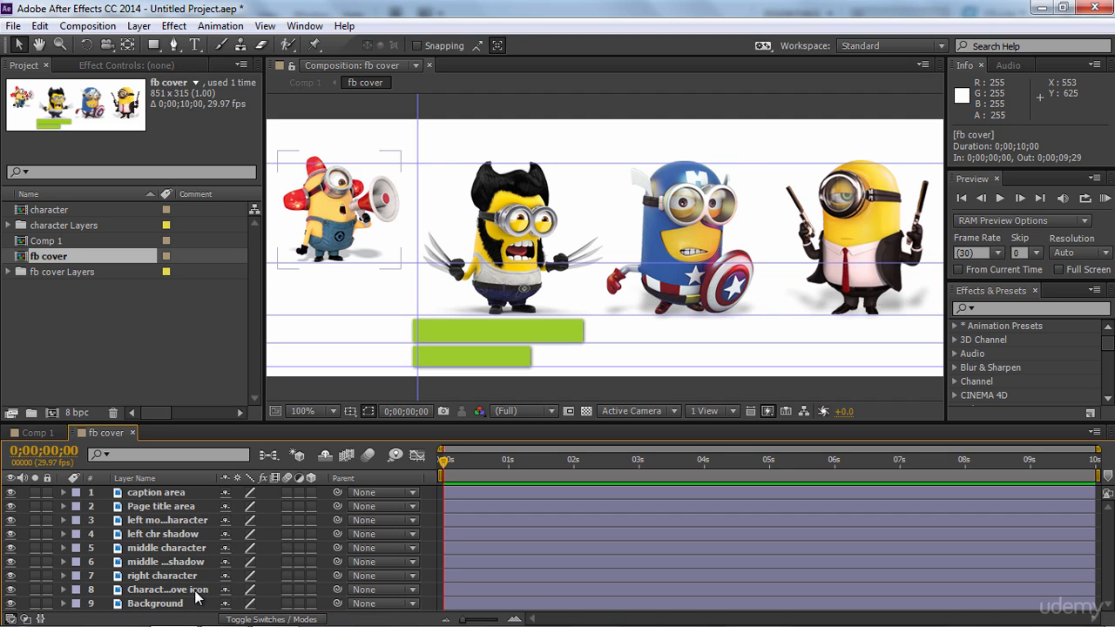
click(185, 547)
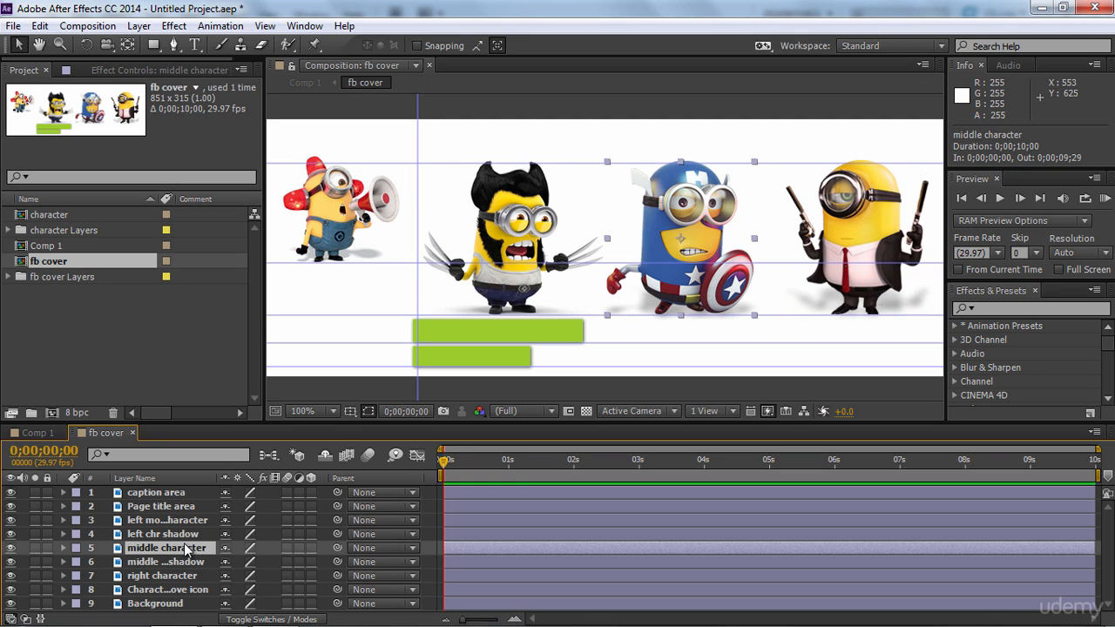
right_click(185, 547)
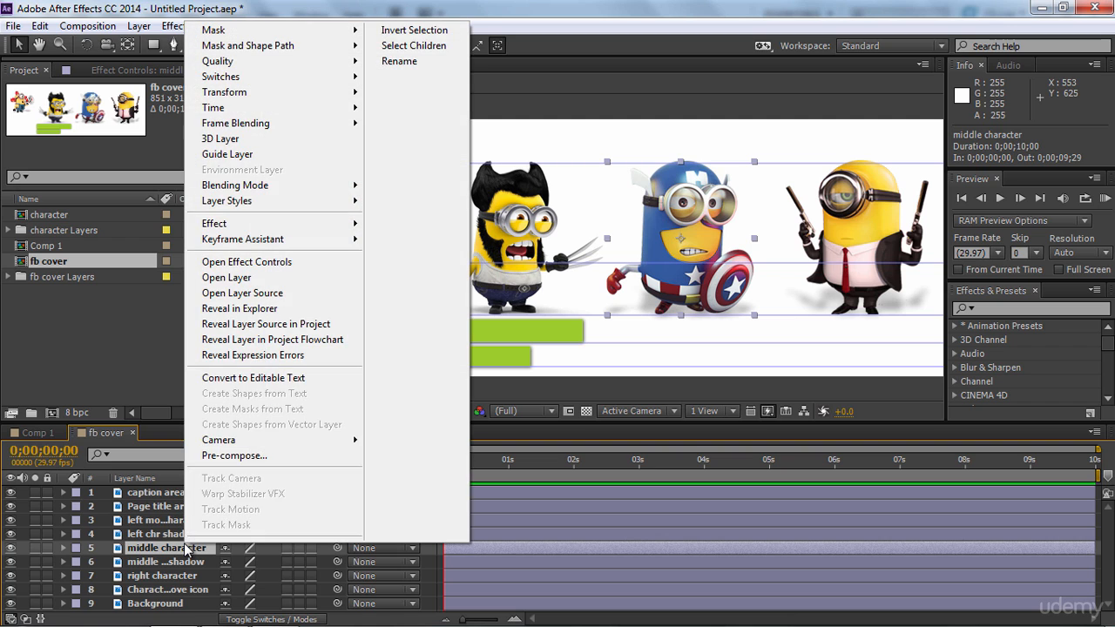
click(279, 324)
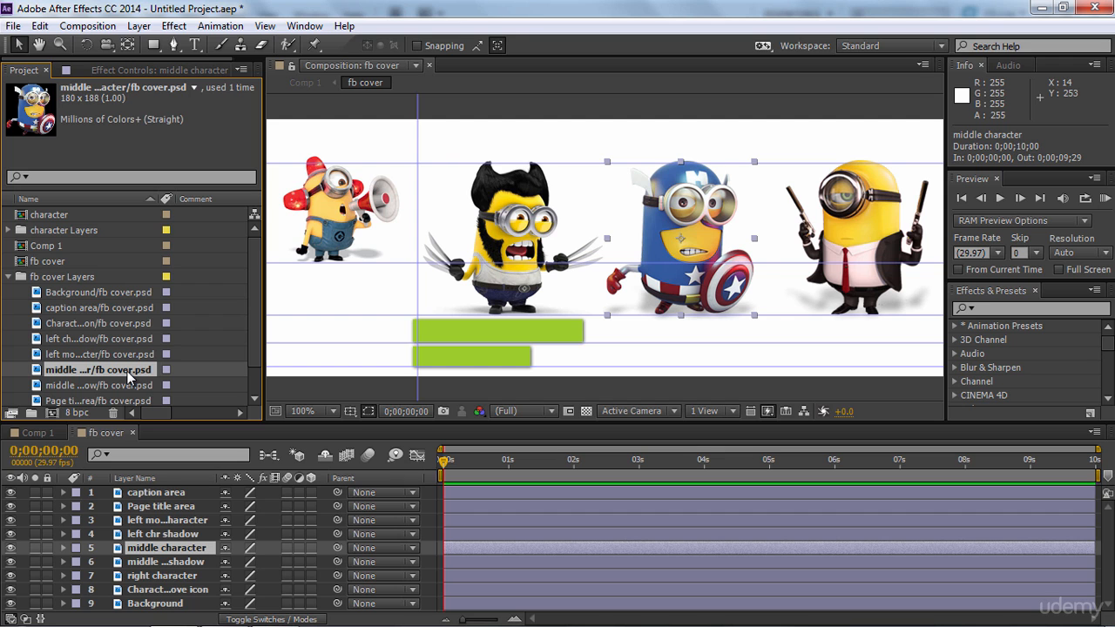
Reveal the middle character layer's source file in Explorer, then close the Explorer window.
right_click(142, 549)
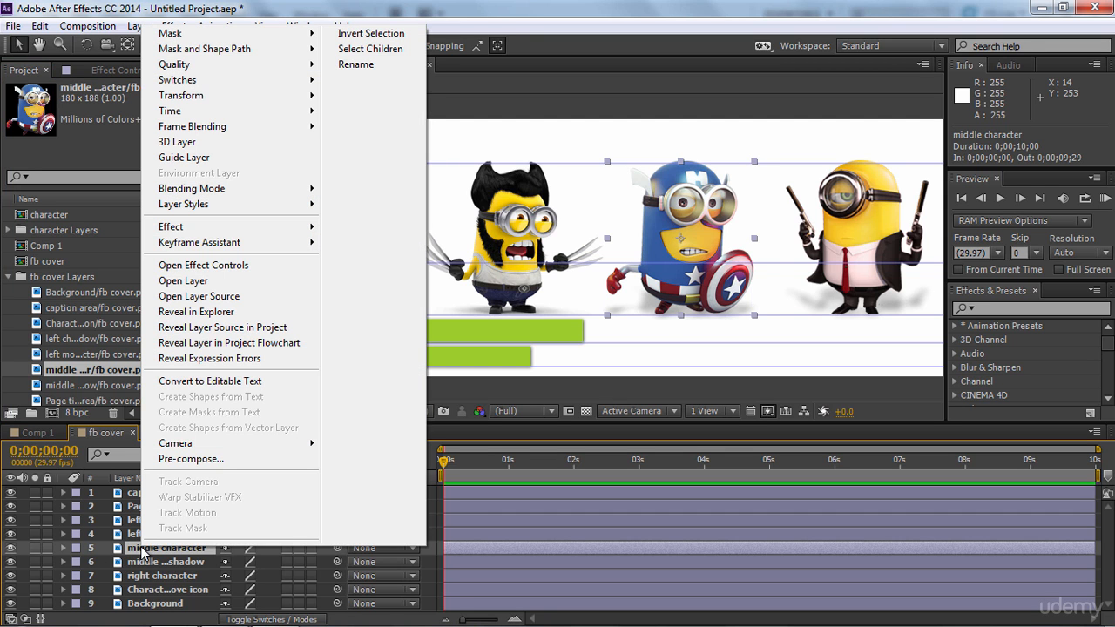
click(206, 313)
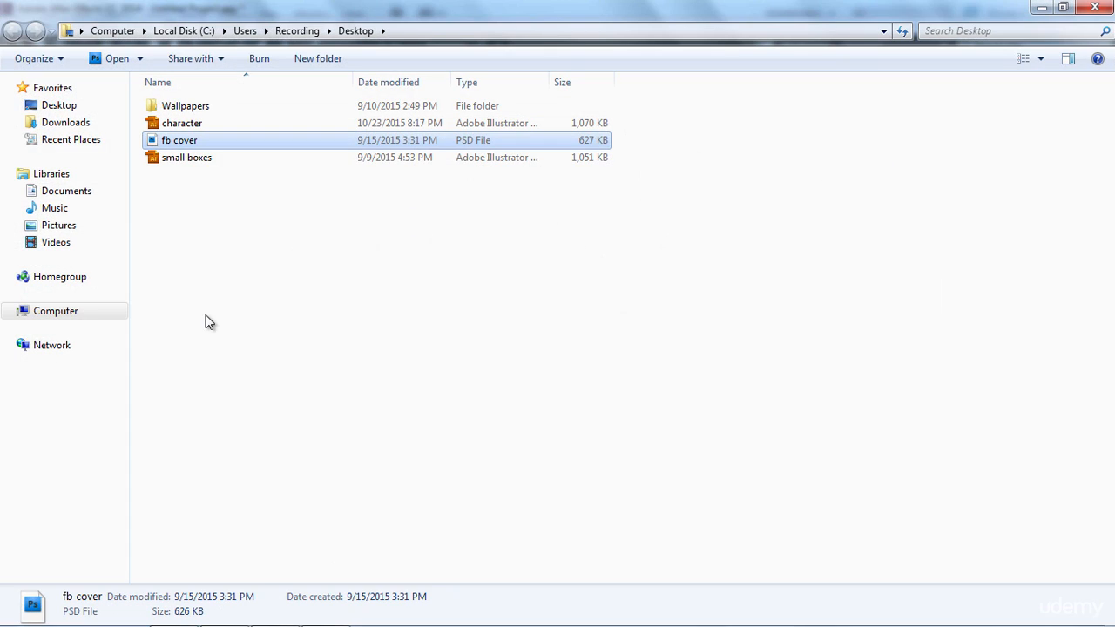
click(1095, 7)
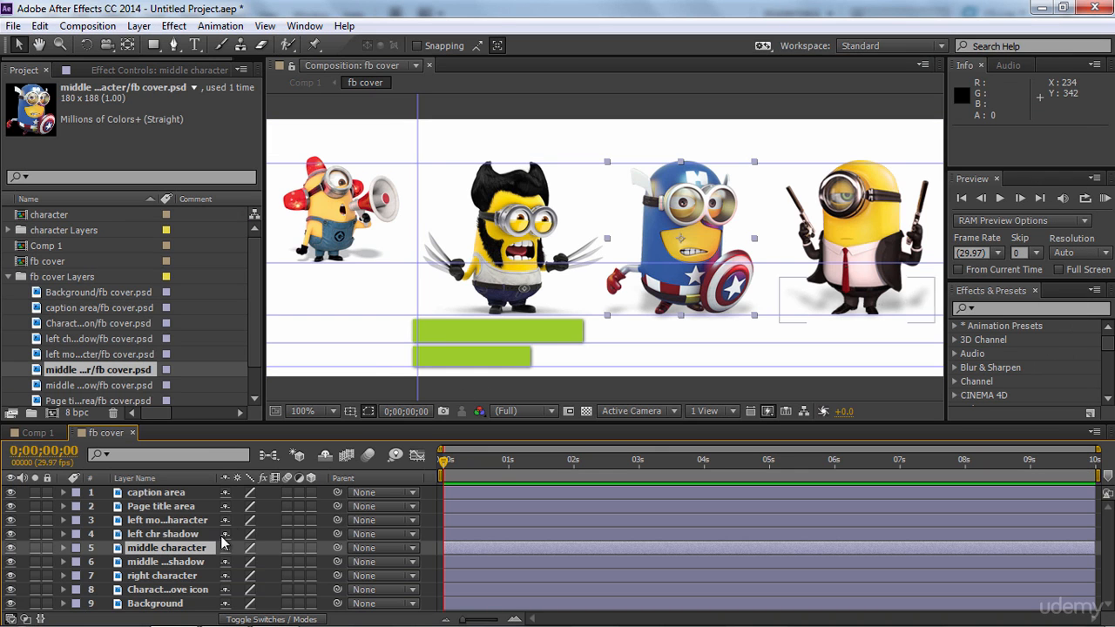
Reveal the middle character layer in the project flowchart, examine its connections, and close the flowchart.
right_click(218, 547)
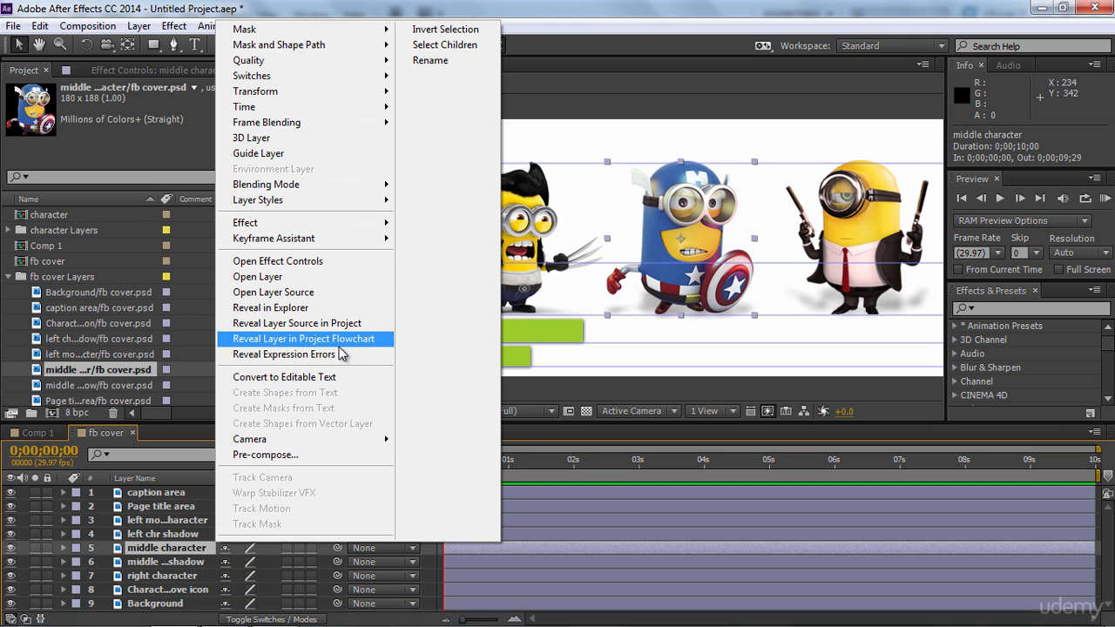
click(340, 338)
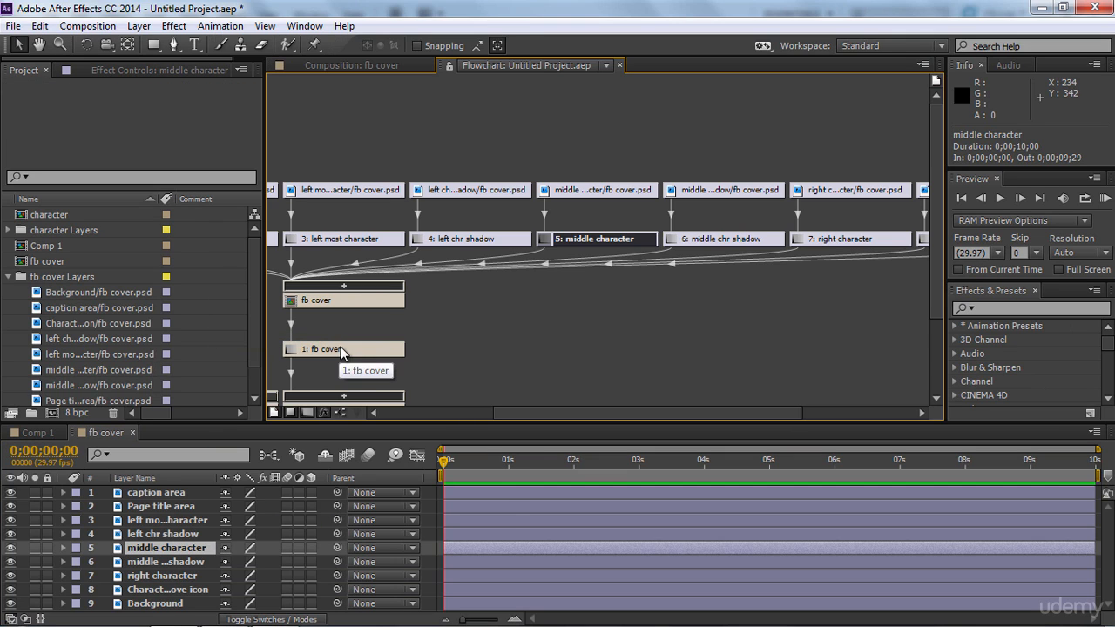
drag(513, 413, 478, 413)
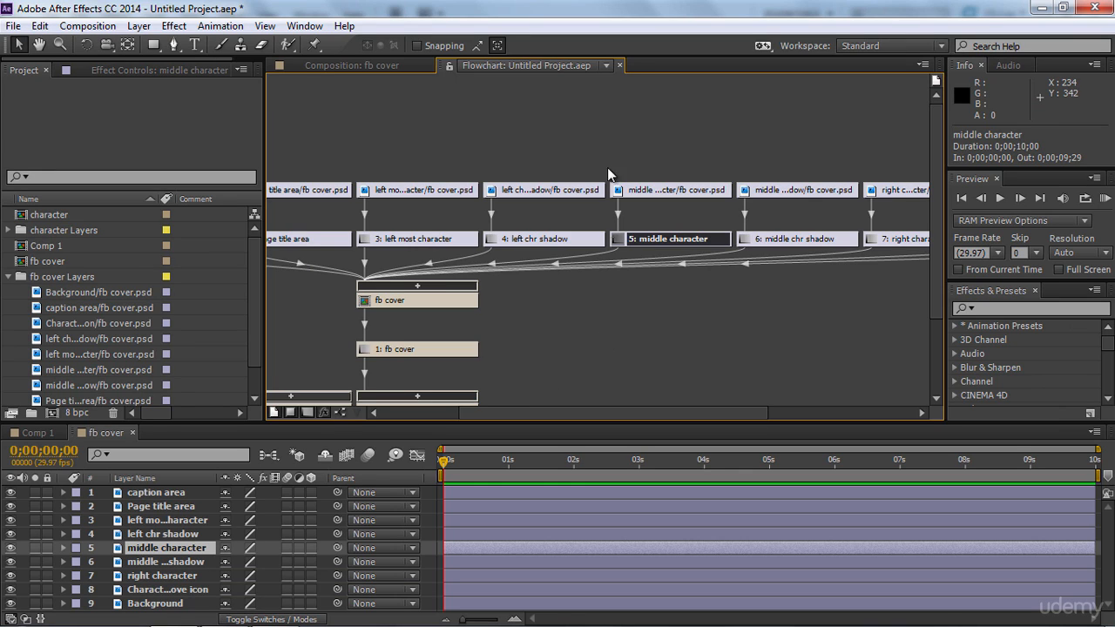
click(618, 66)
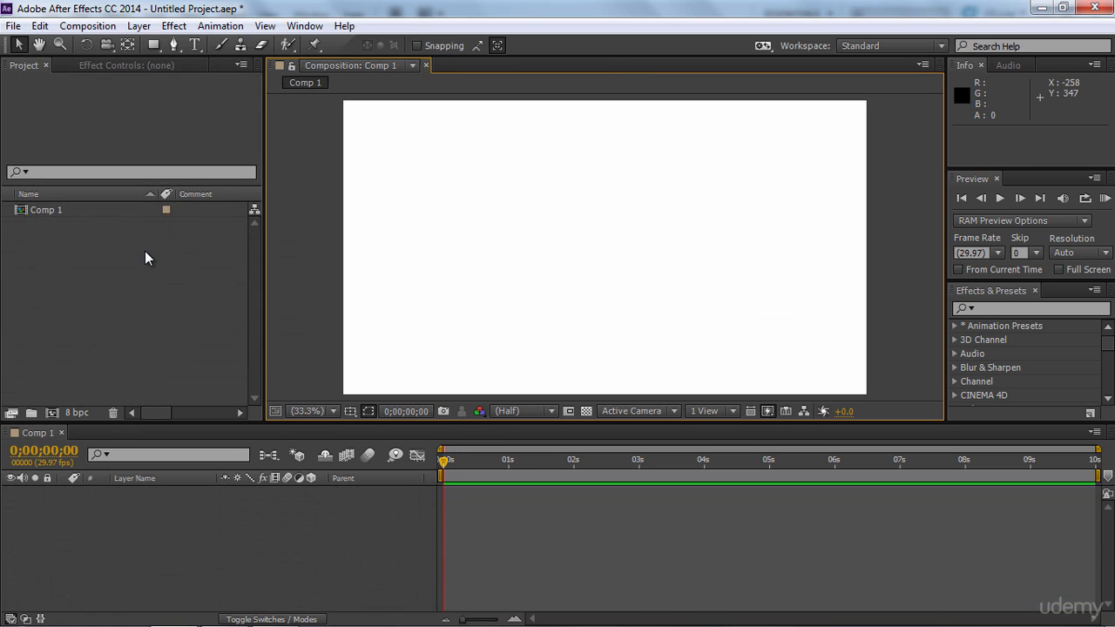
Import the Illustrator file character as Footage with Merged Layers and add it to Comp 1 as a layer.
right_click(144, 251)
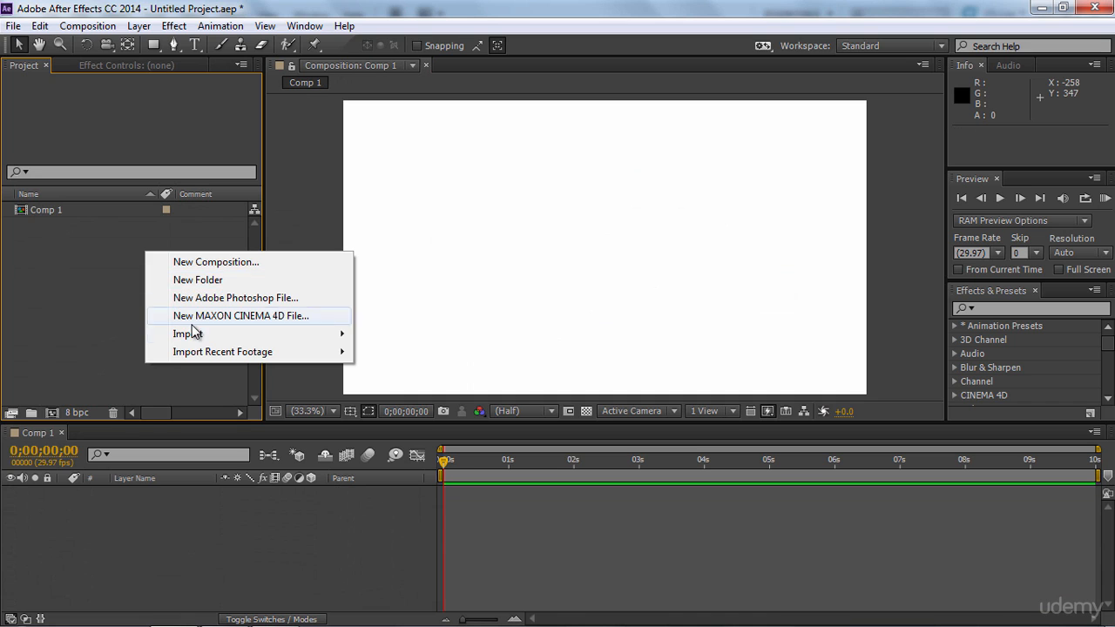
mouse_move(193, 334)
click(389, 336)
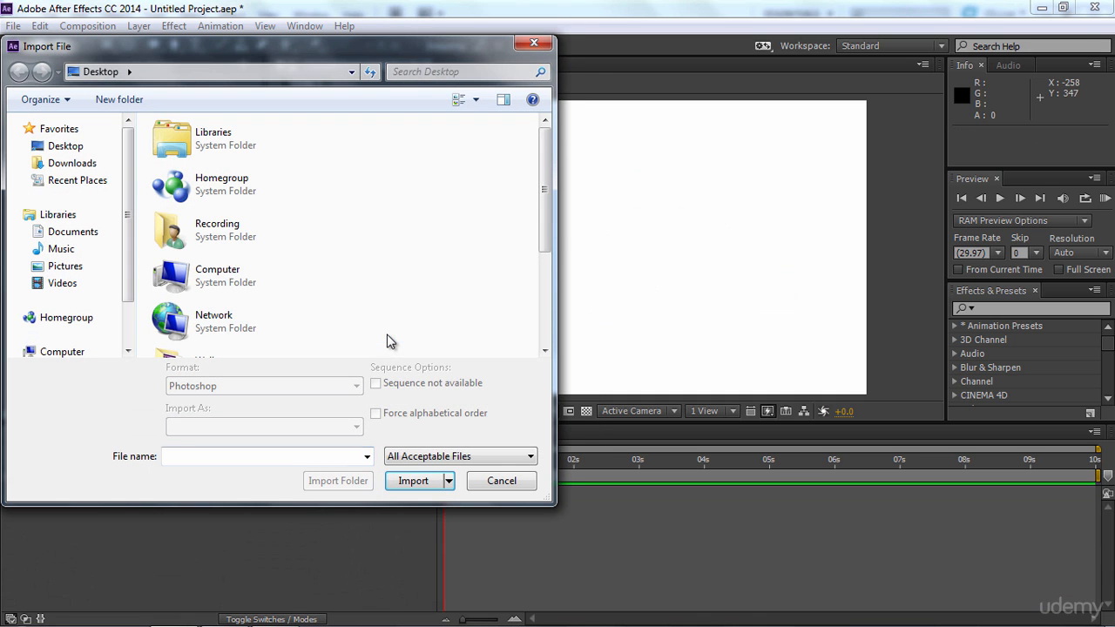
drag(546, 232, 552, 281)
click(270, 323)
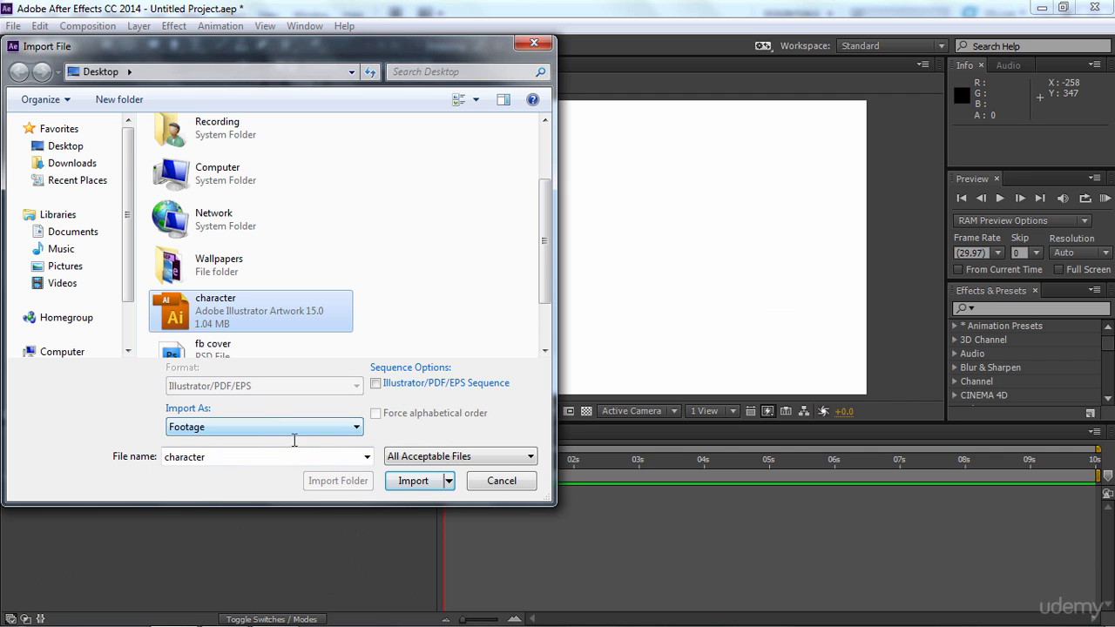
click(409, 491)
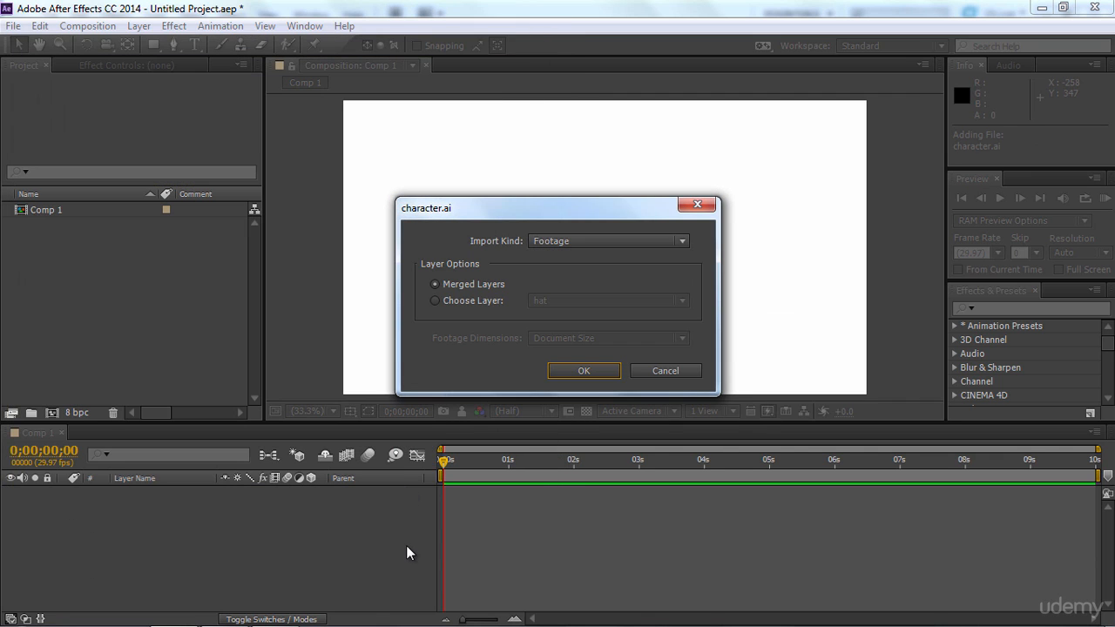
click(584, 374)
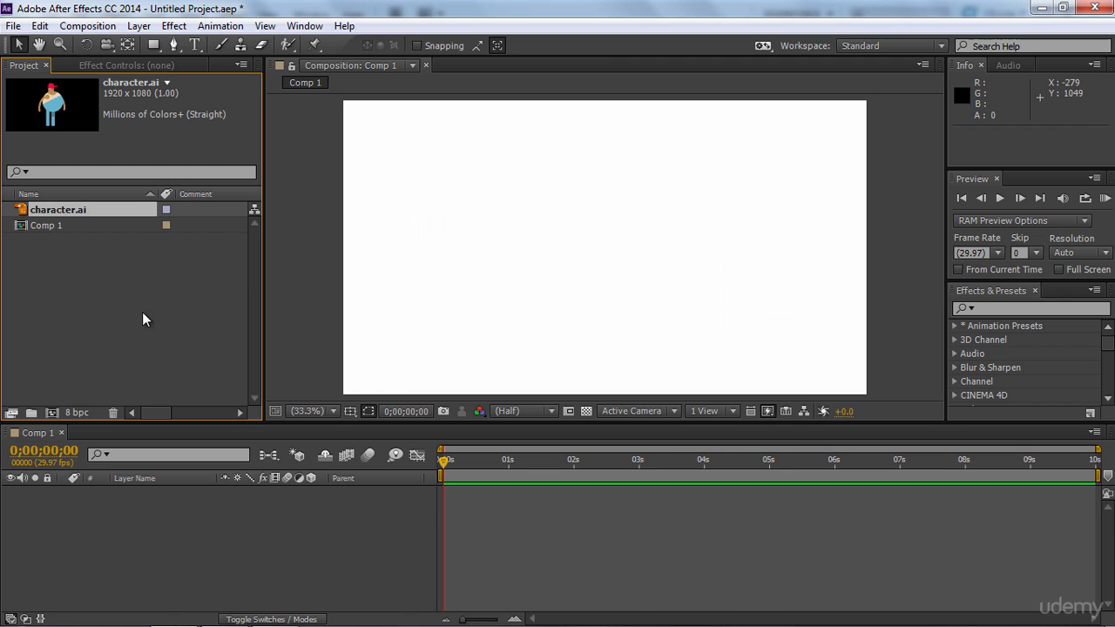
drag(72, 210, 169, 493)
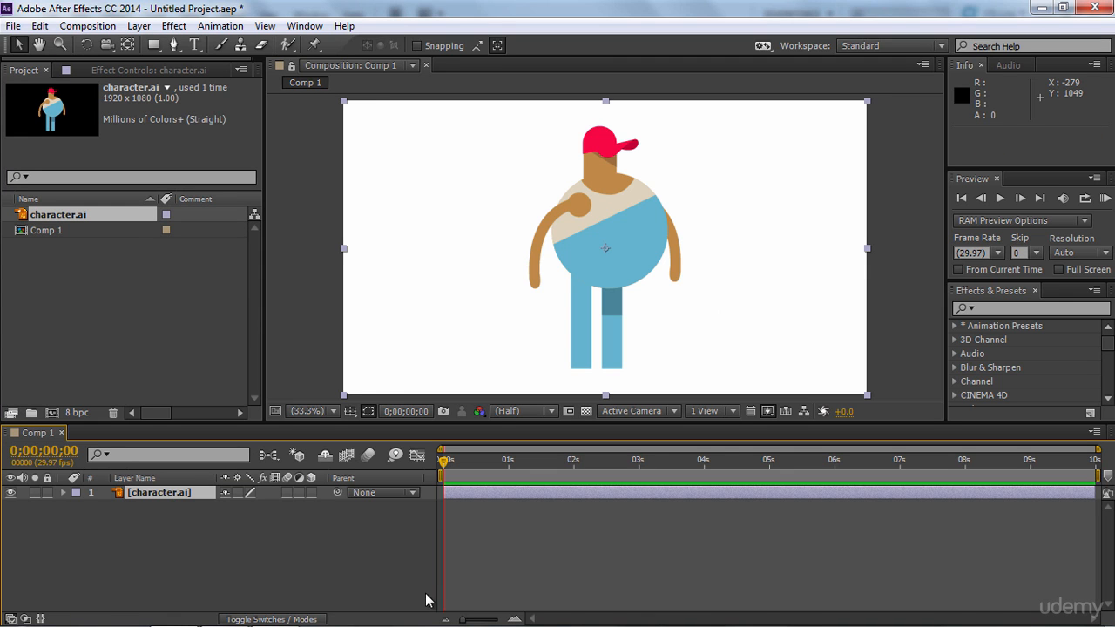
Switch to Illustrator, recolour the character's cap and brim to a lighter pink, about C 0, M 78, Y 17, K 0, and save character.ai.
mouse_move(444, 625)
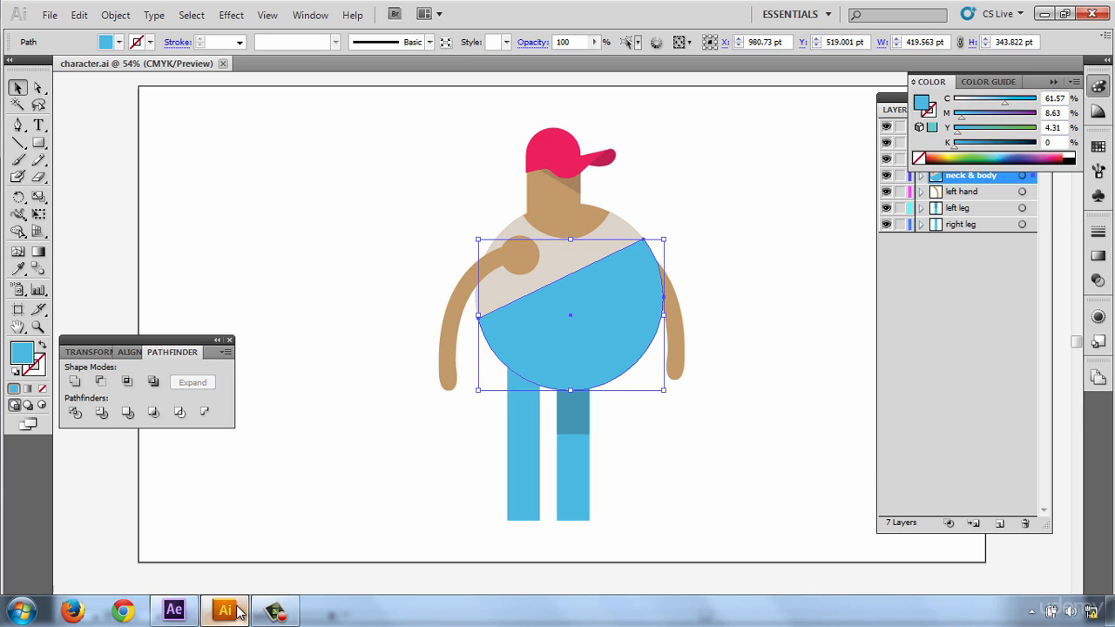
click(225, 610)
click(396, 438)
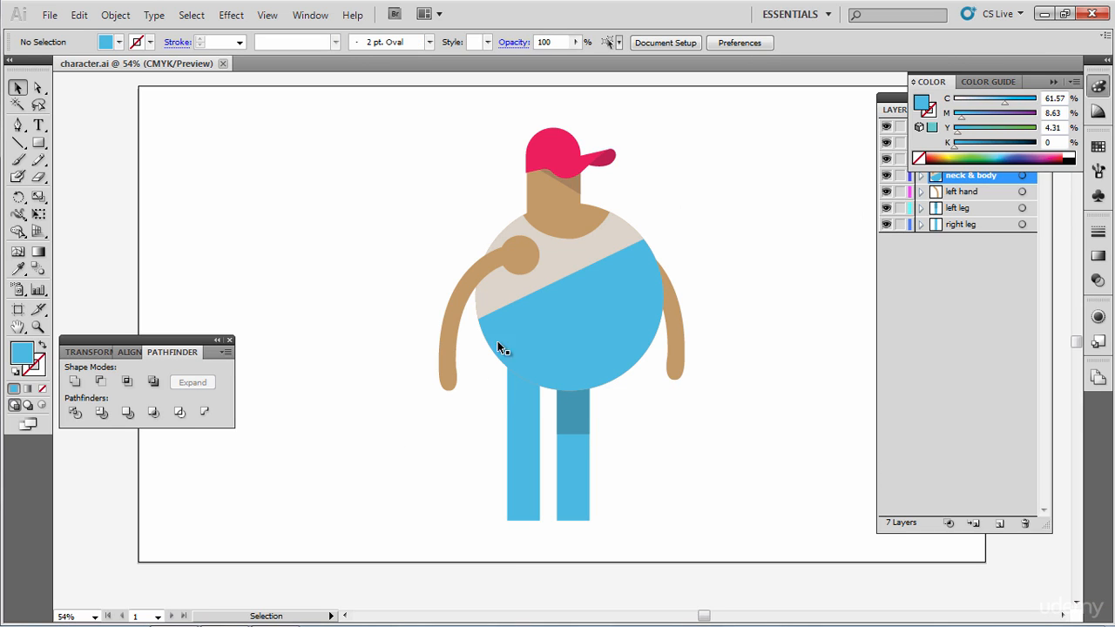
click(564, 155)
shift+click(597, 158)
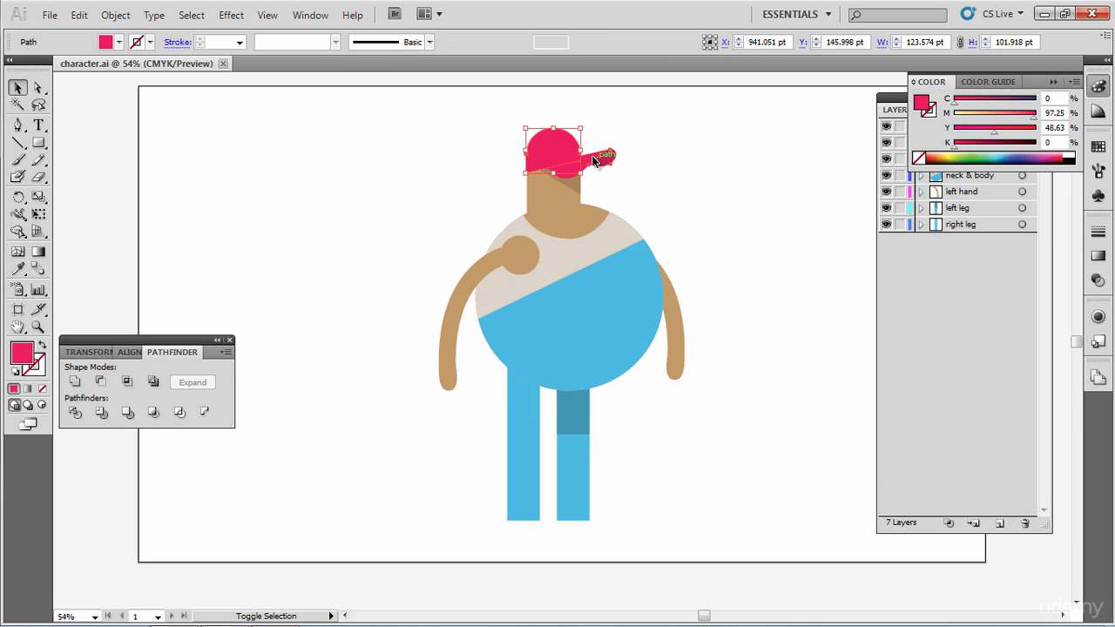
double_click(22, 351)
drag(493, 234, 478, 226)
click(753, 224)
click(213, 82)
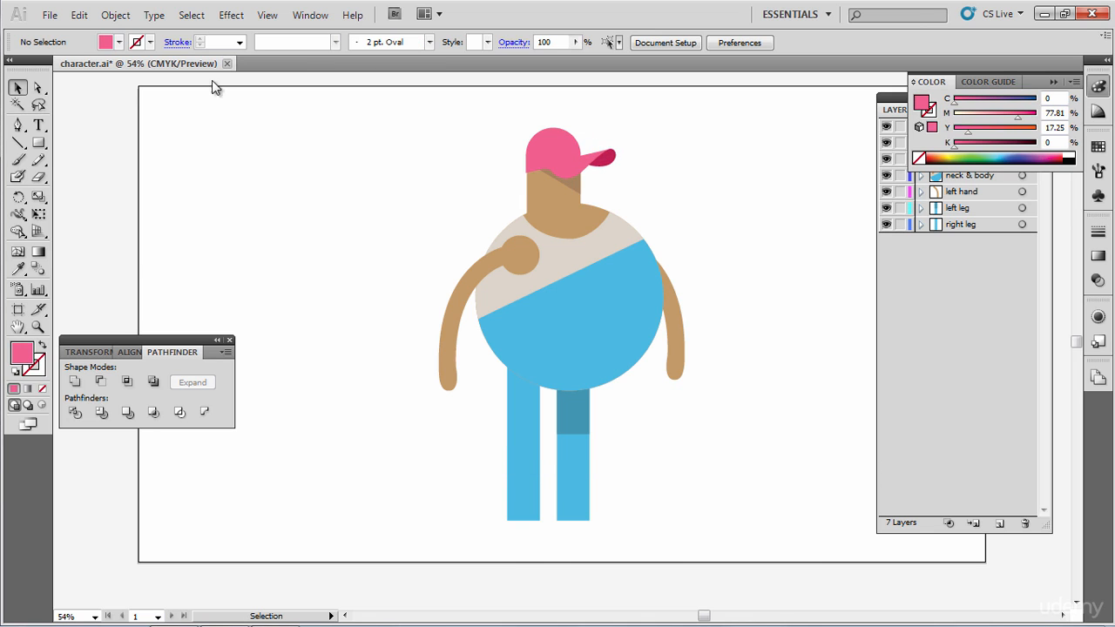
click(49, 15)
click(103, 192)
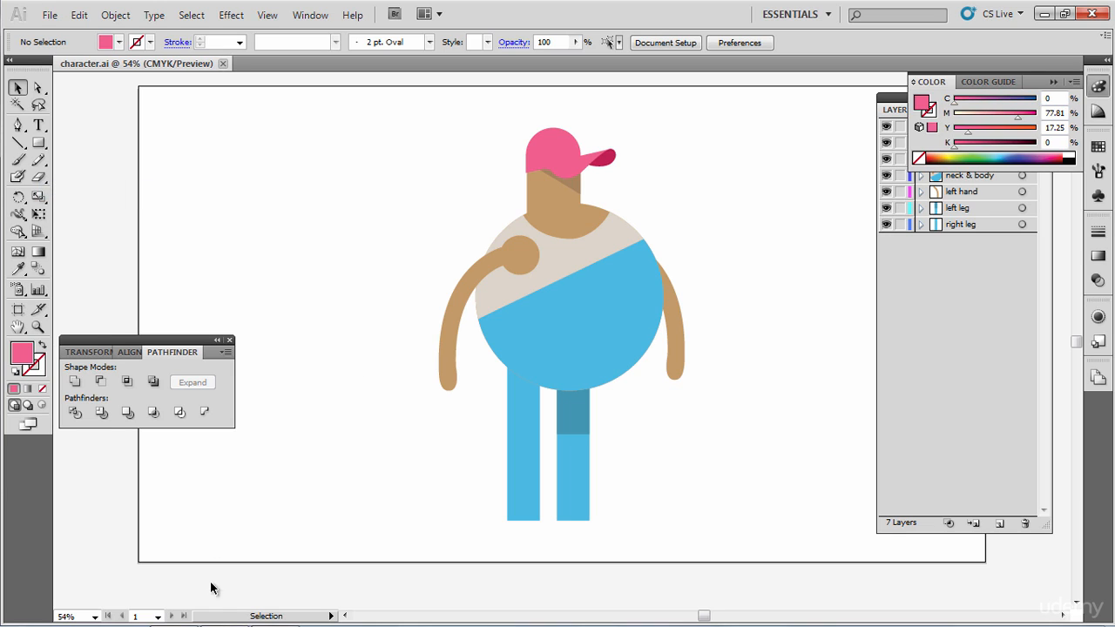
Switch back to After Effects and reload the character.ai footage.
click(173, 612)
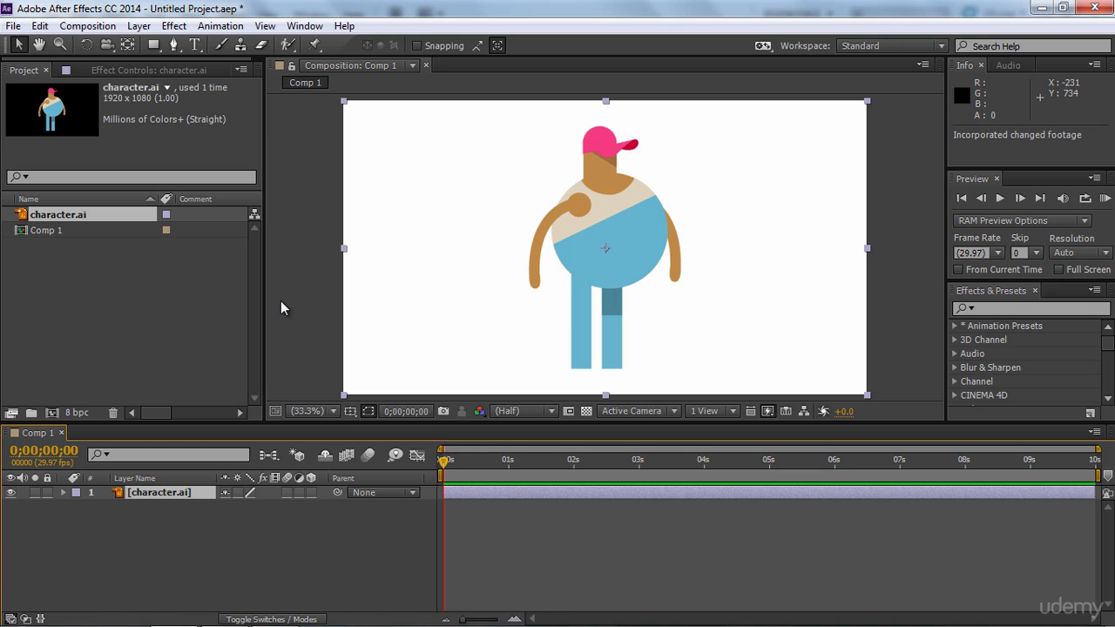
right_click(125, 215)
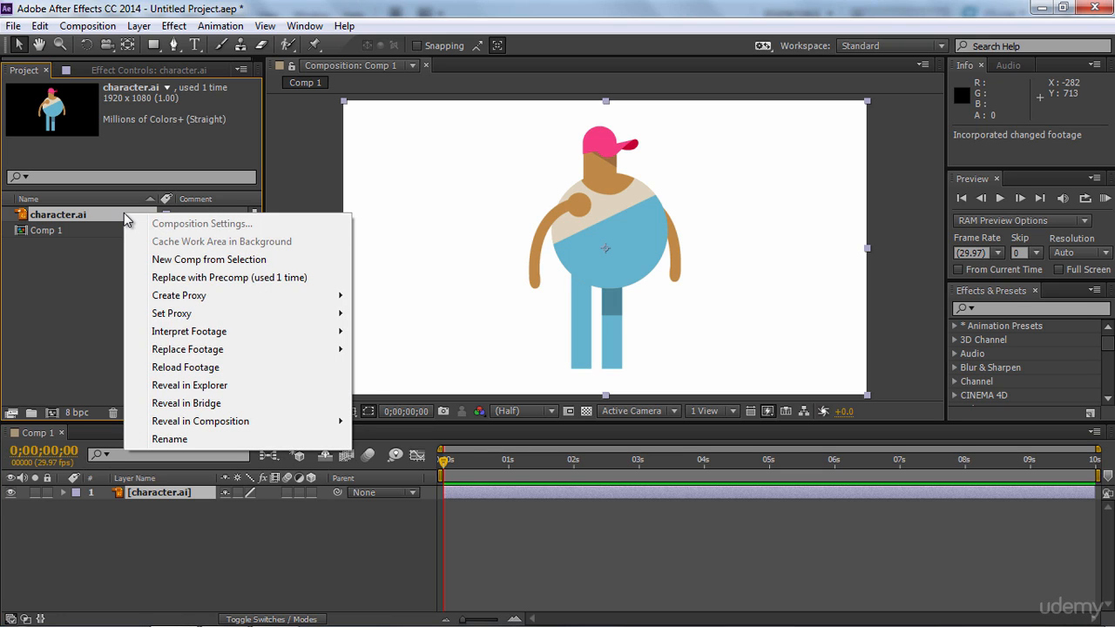
click(211, 369)
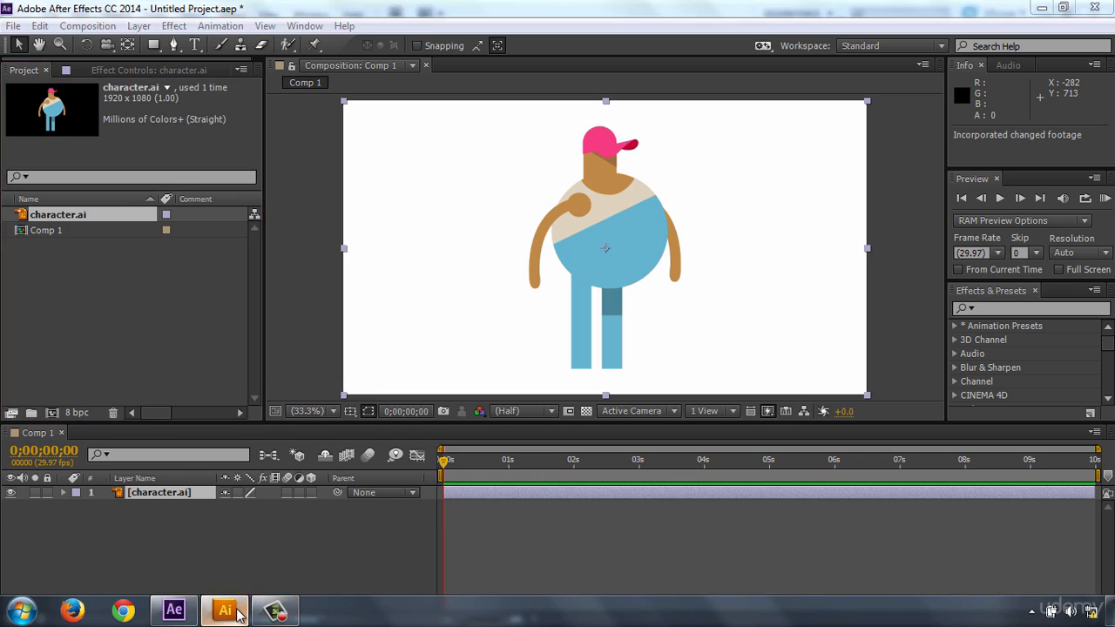
Switch to Illustrator, undo the cap's colour change, and save character.ai.
click(224, 608)
key(ctrl+z)
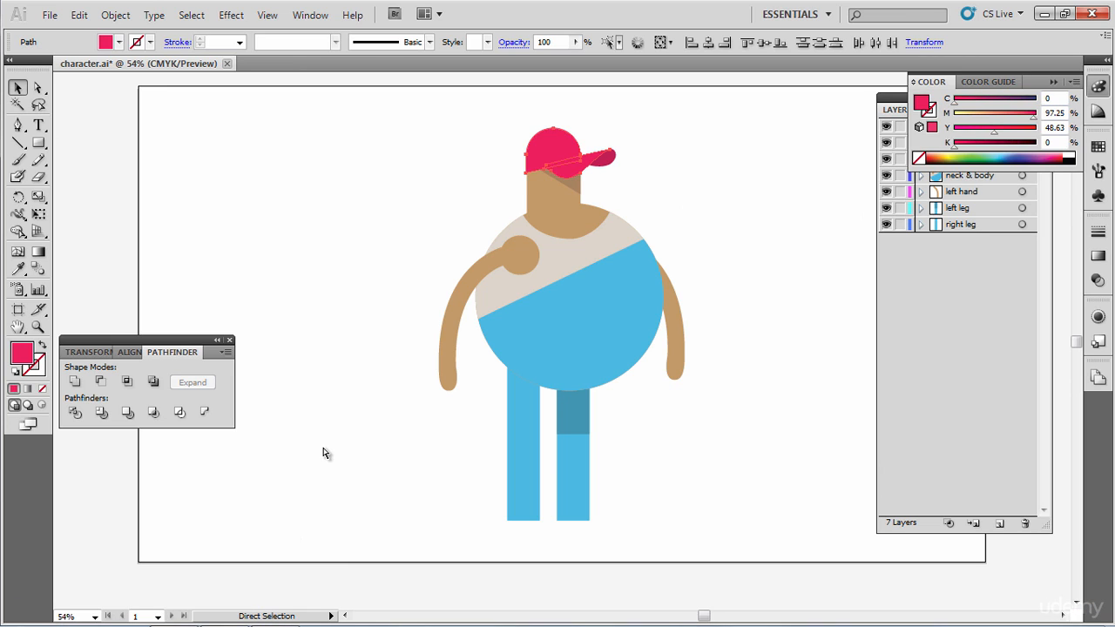
key(ctrl+s)
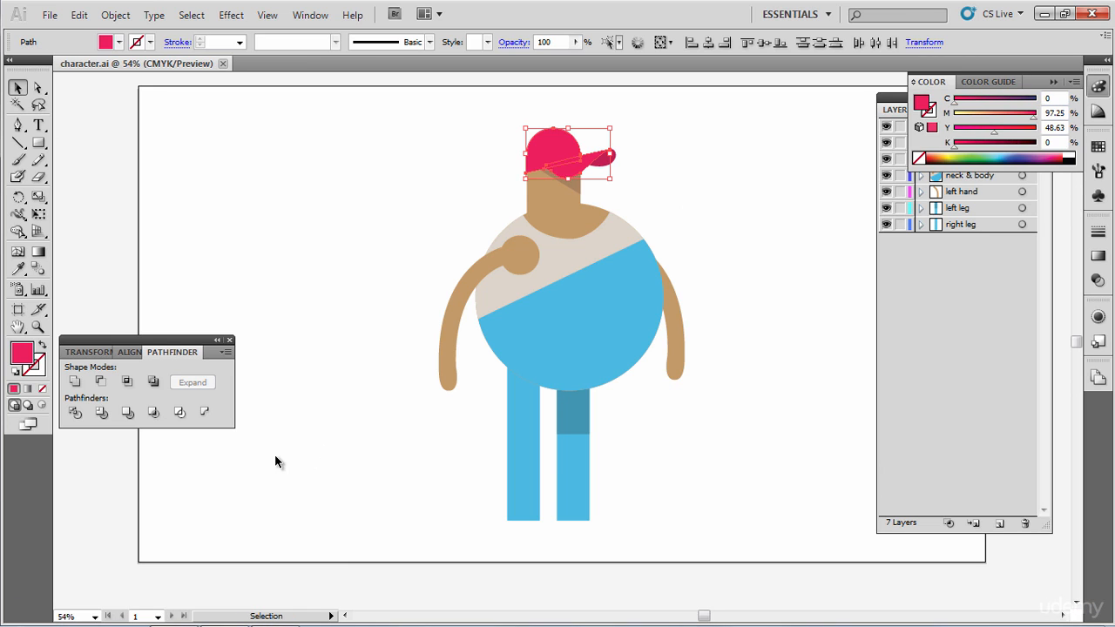
Switch back to After Effects and set the character.ai layer's Scale to 60% in Comp 1.
click(174, 607)
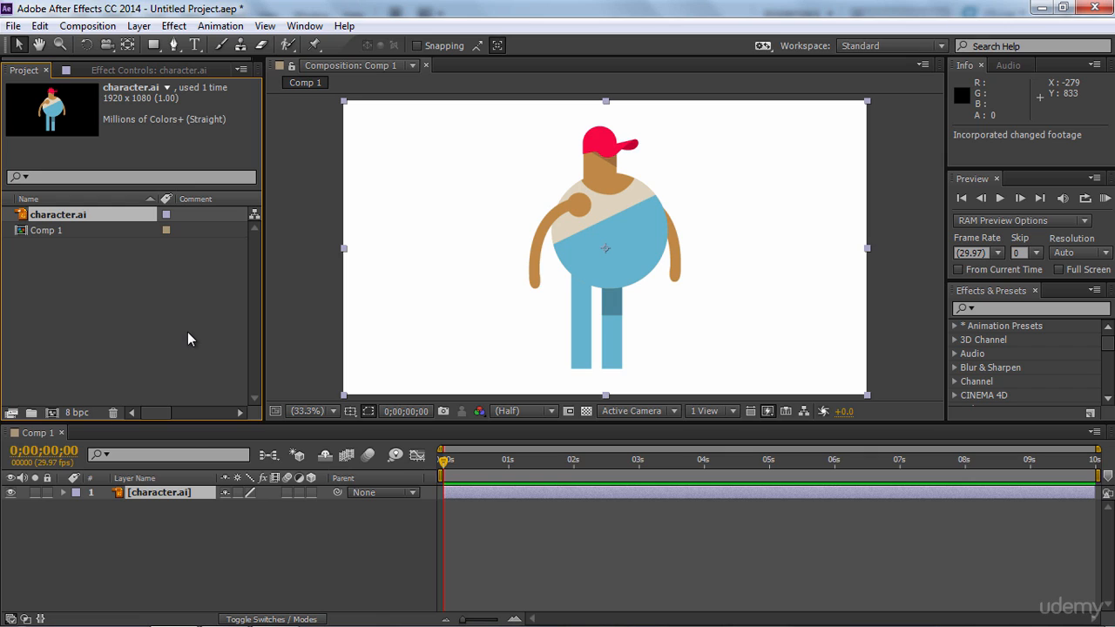
click(197, 495)
key(s)
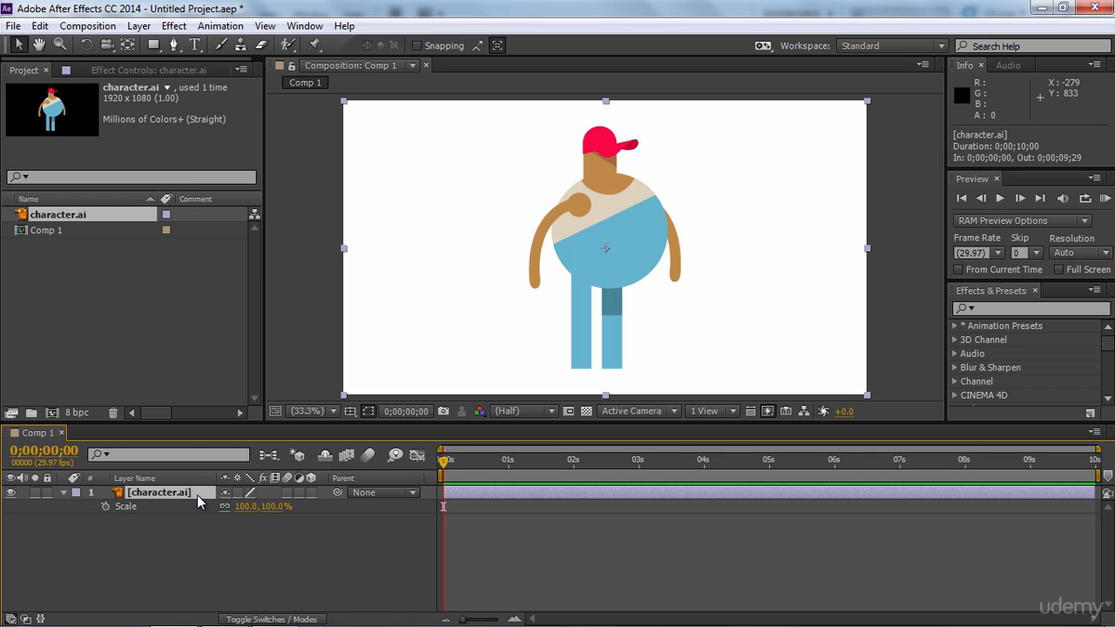
click(274, 506)
text(60)
key(Return)
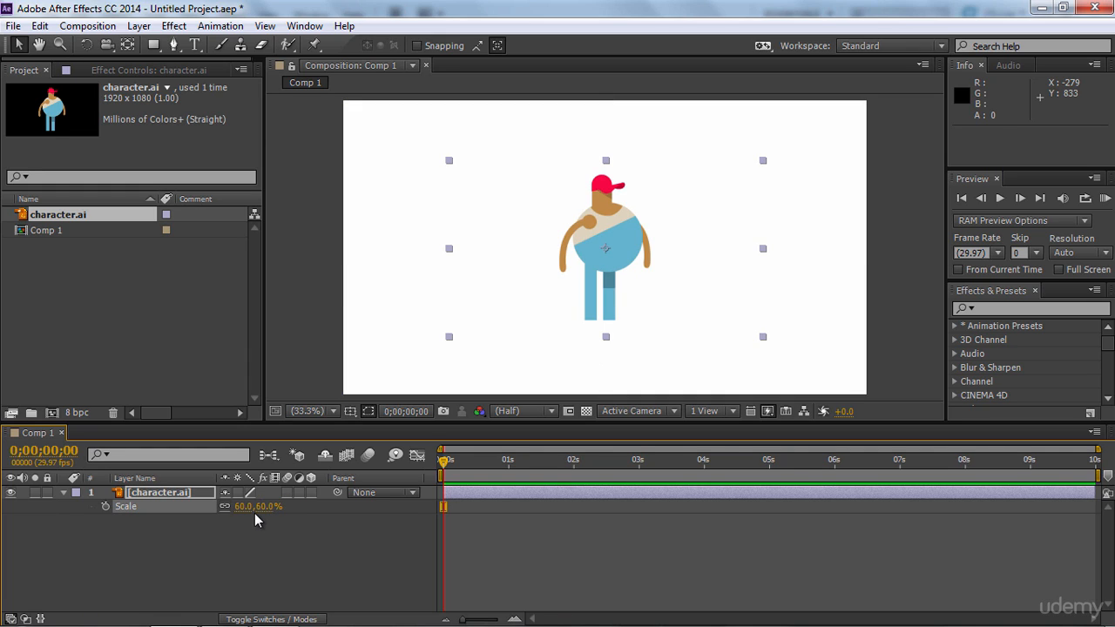
Set the character layer's Position to about 365, 540 and start keyframing Position at 0 seconds.
key(p)
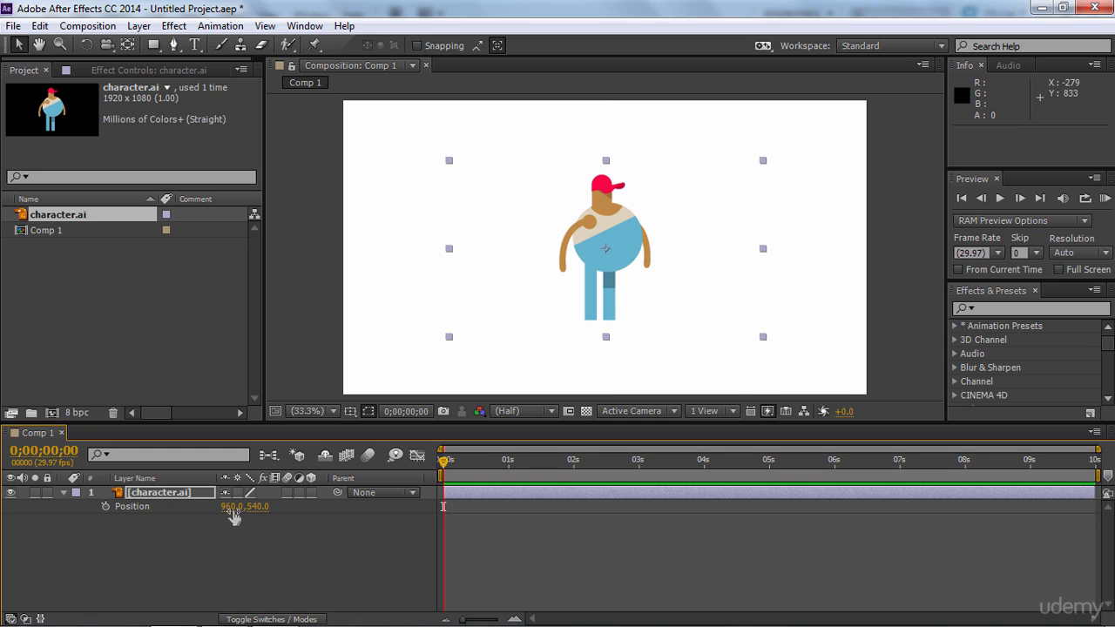
mouse_move(230, 509)
mouse_down()
mouse_move(250, 510)
mouse_move(220, 509)
mouse_up()
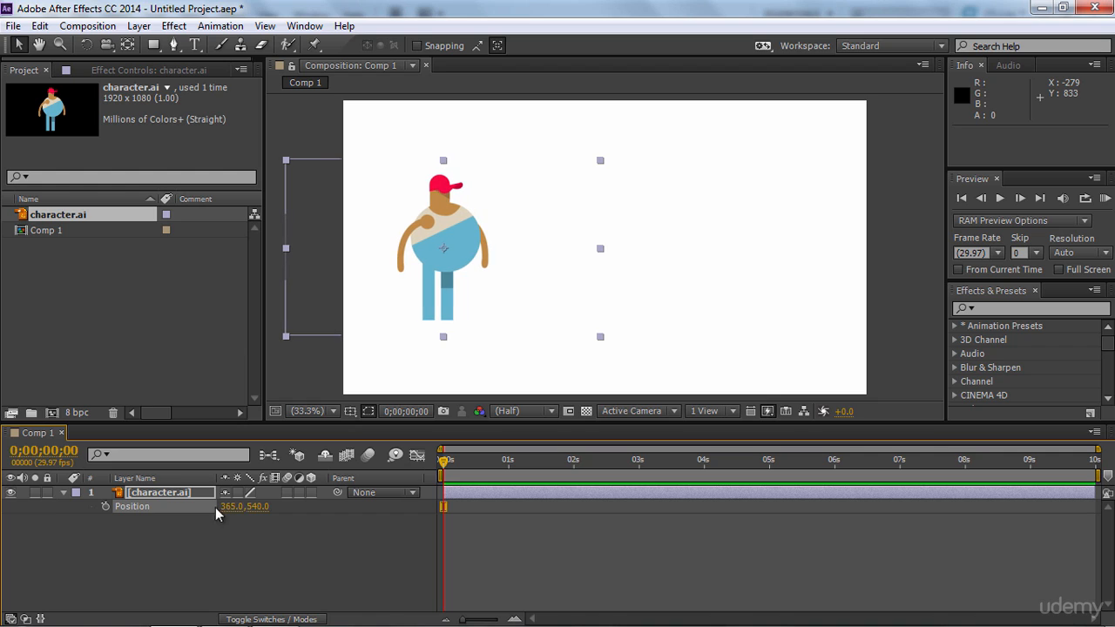
click(105, 506)
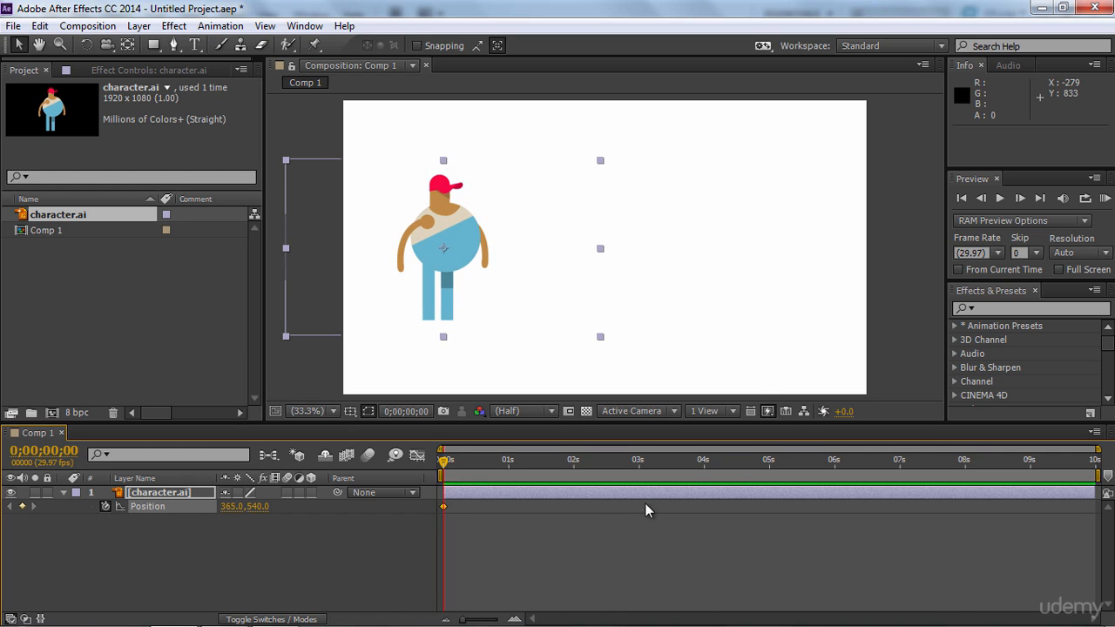
Add a Position keyframe of about 1483, 540 at 5 seconds, preview the movement, and return to the start of the composition.
click(768, 470)
drag(235, 512, 362, 505)
drag(236, 514, 564, 584)
click(571, 542)
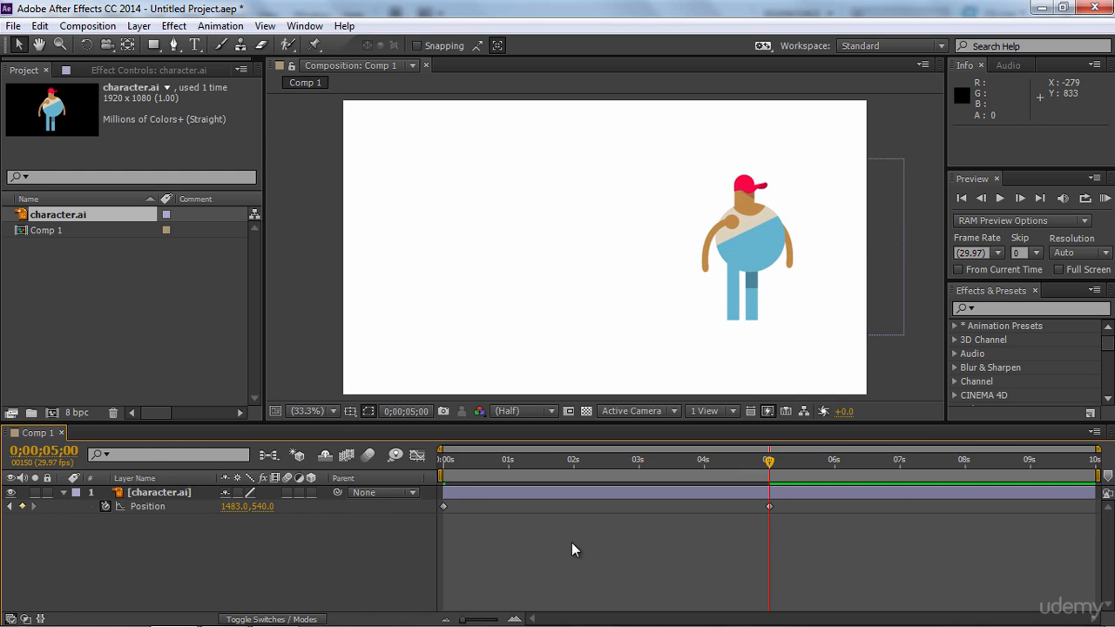
drag(467, 471, 536, 467)
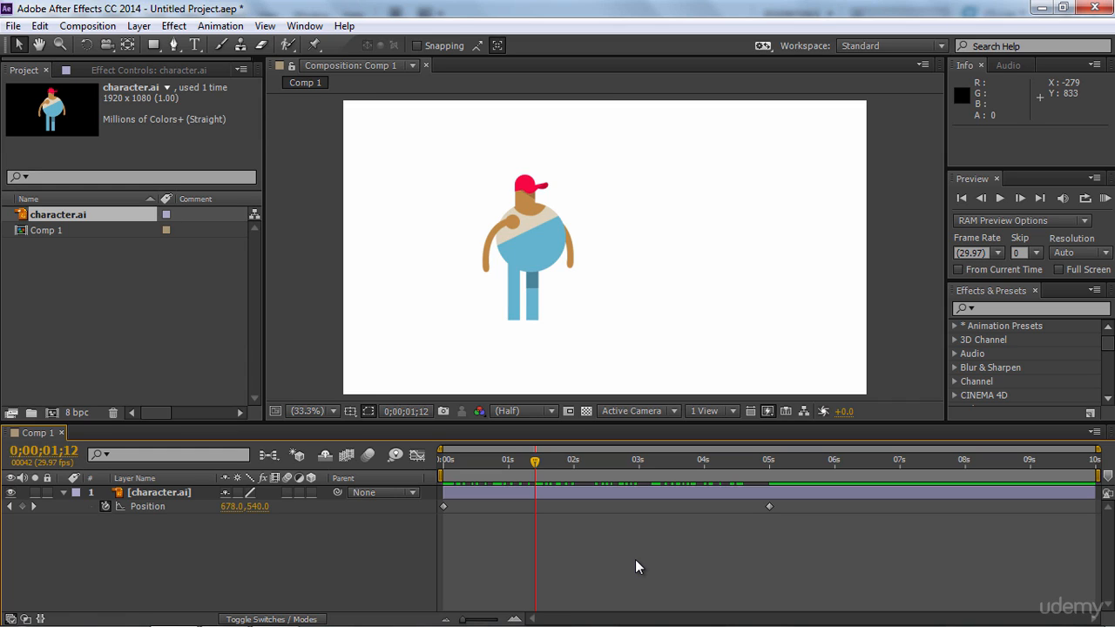
click(439, 460)
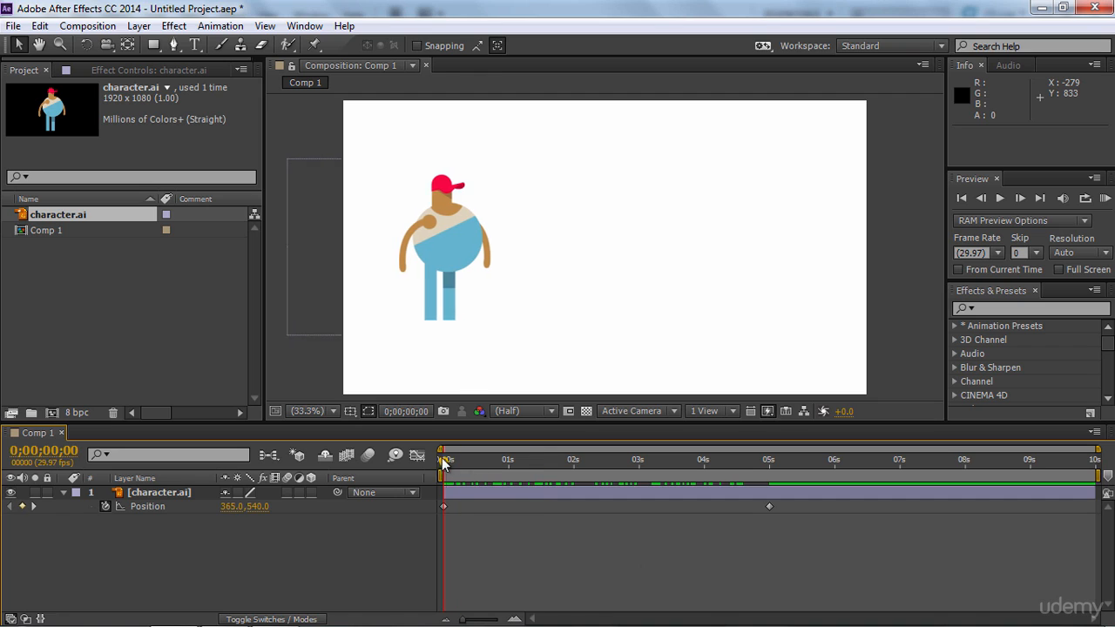
Replace the character.ai footage in the project with the Illustrator file small boxes, imported as Footage.
right_click(89, 220)
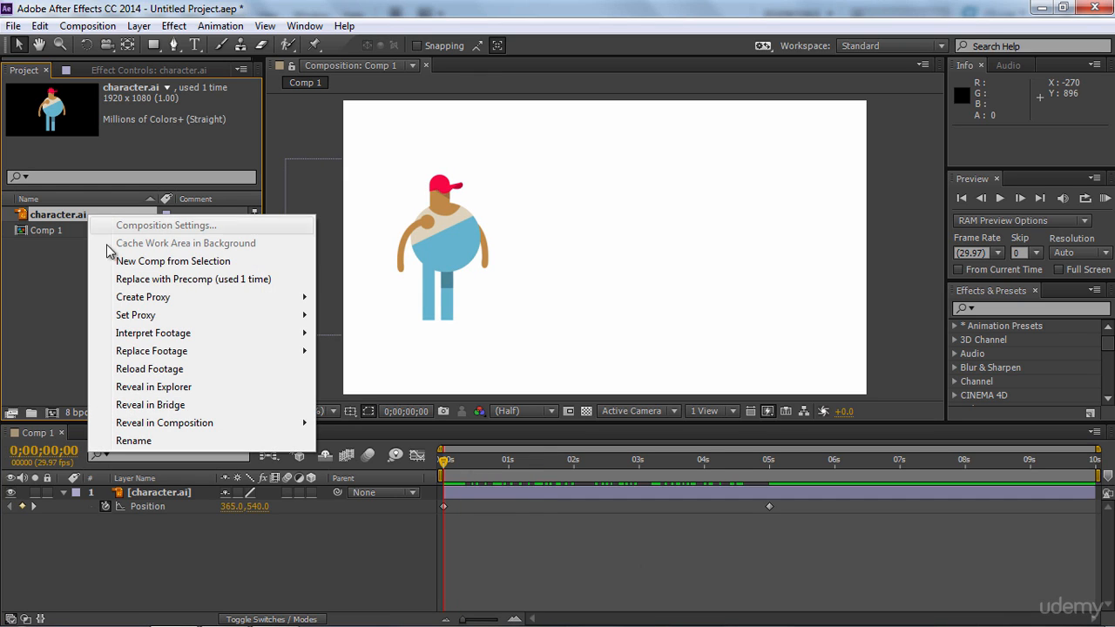
mouse_move(167, 356)
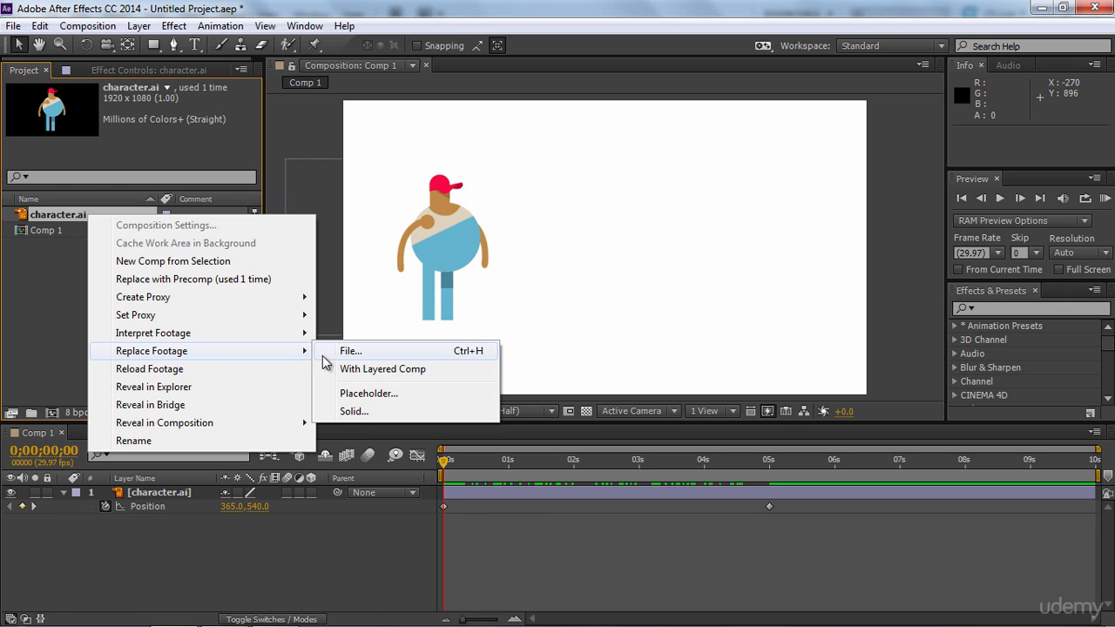
click(380, 353)
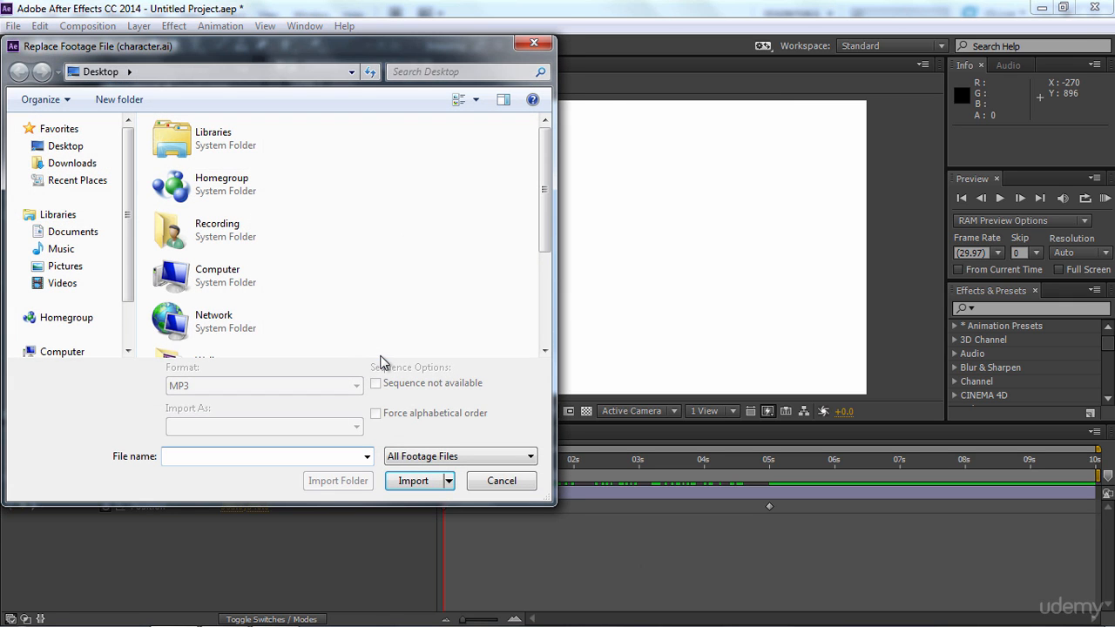
scroll(519, 325, down, 3)
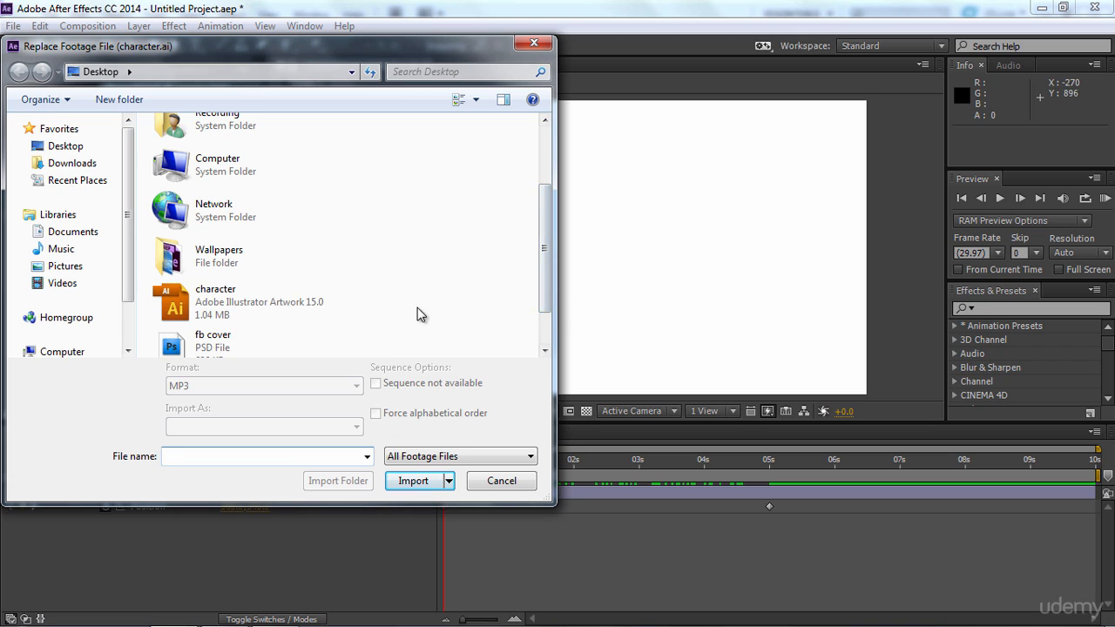
scroll(532, 324, down, 1)
click(267, 342)
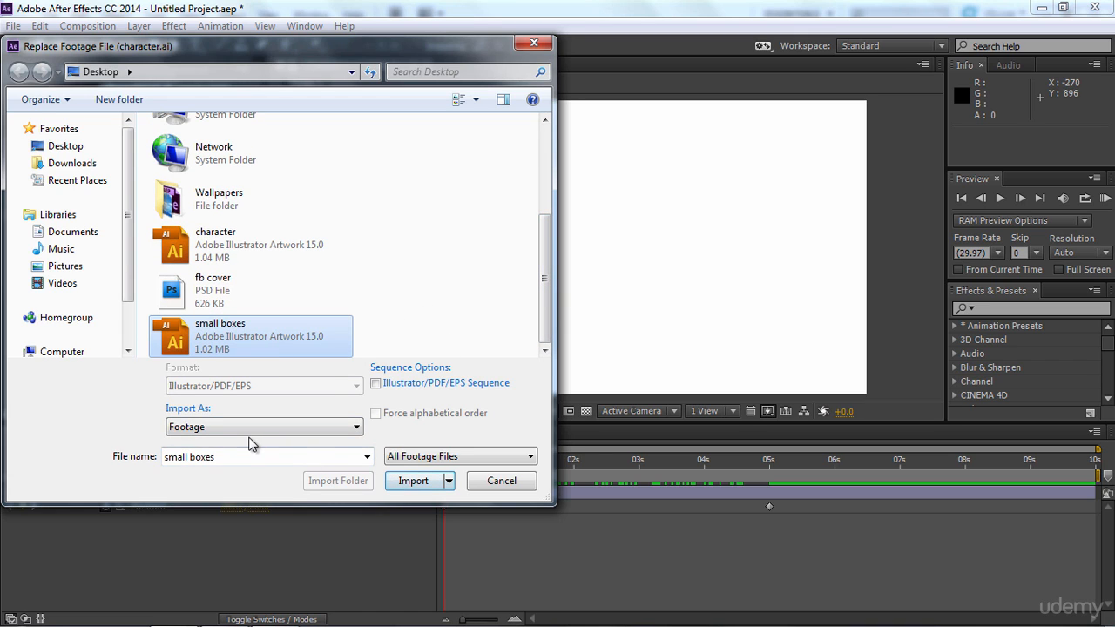
click(416, 483)
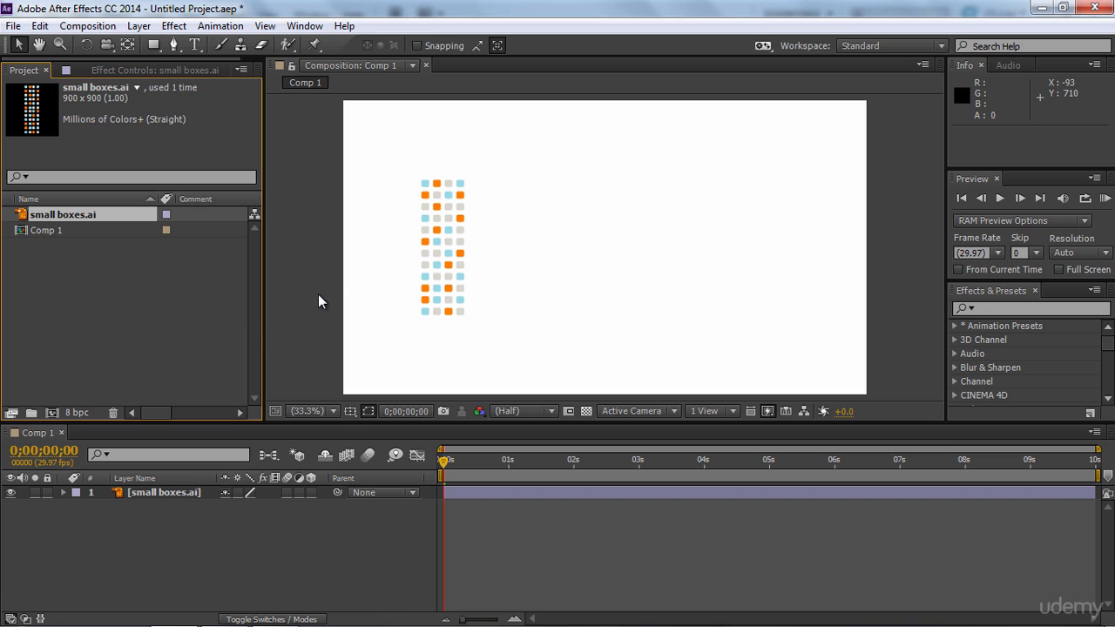
Check the replaced layer's Scale and movement, and undo the footage replacement.
click(174, 492)
key(s)
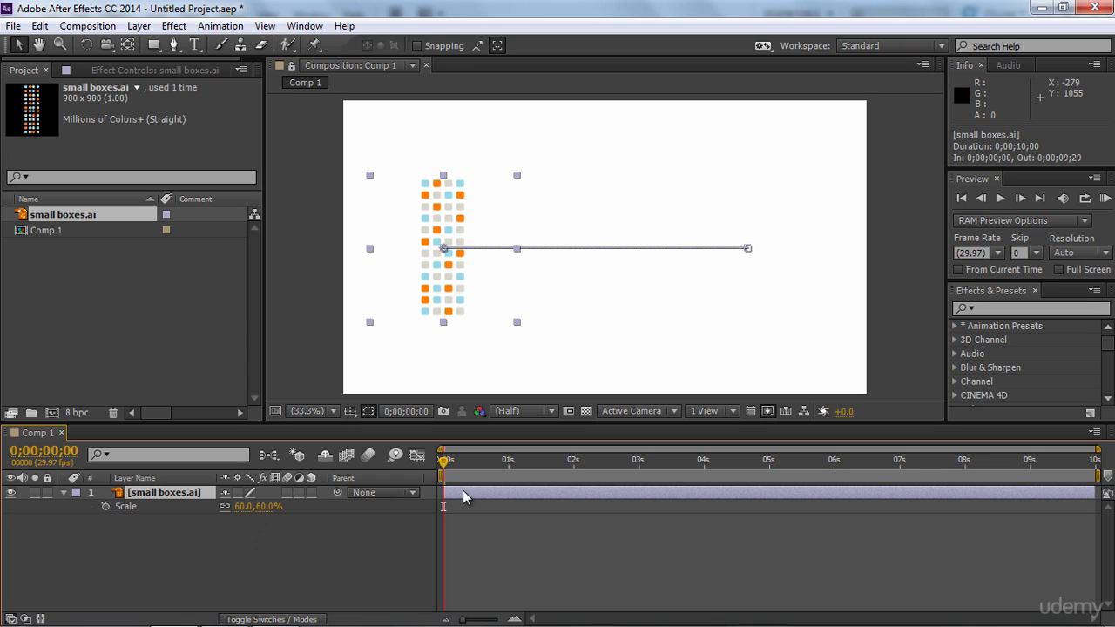
mouse_move(444, 463)
mouse_down()
mouse_move(667, 463)
mouse_move(442, 471)
mouse_up()
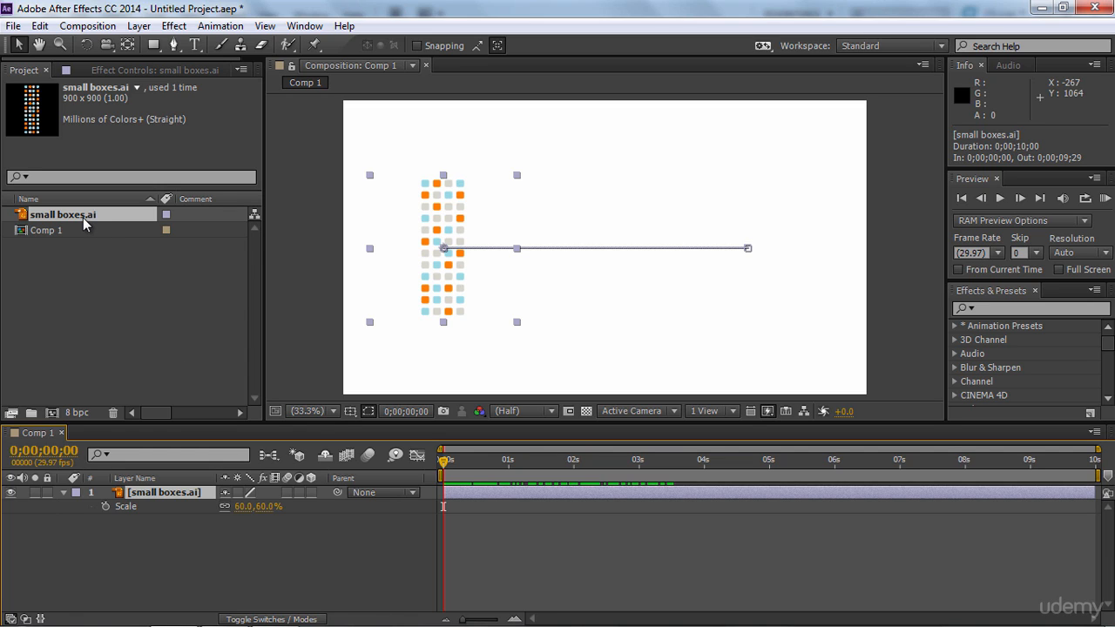
key(ctrl+z)
Import the Illustrator file small boxes into the project as Footage.
right_click(96, 297)
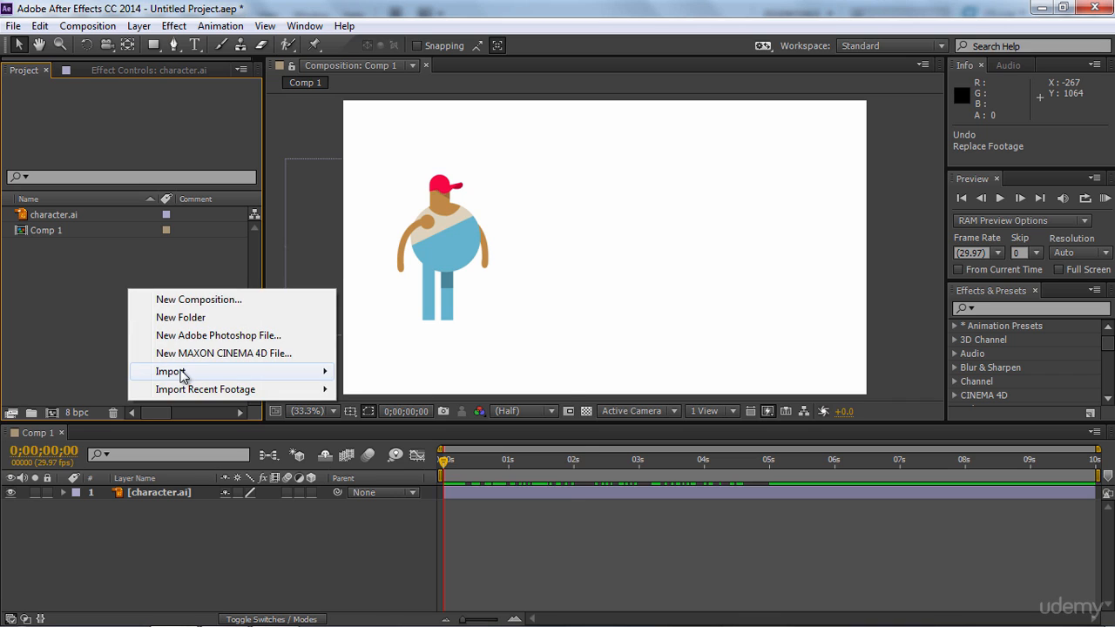
mouse_move(287, 377)
click(357, 371)
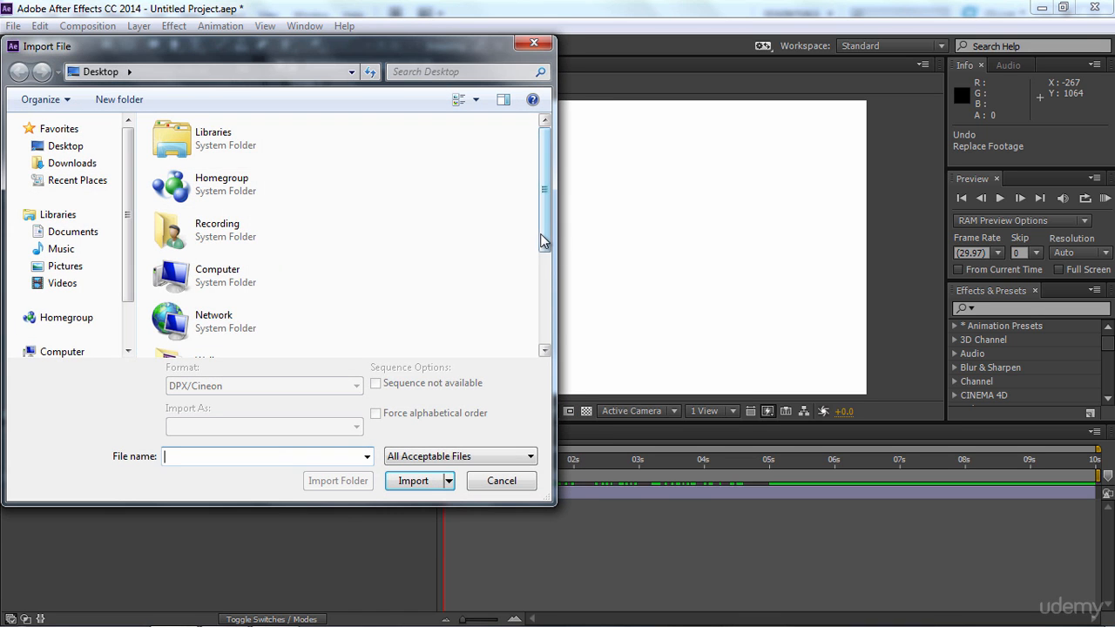
drag(539, 234, 550, 350)
click(316, 346)
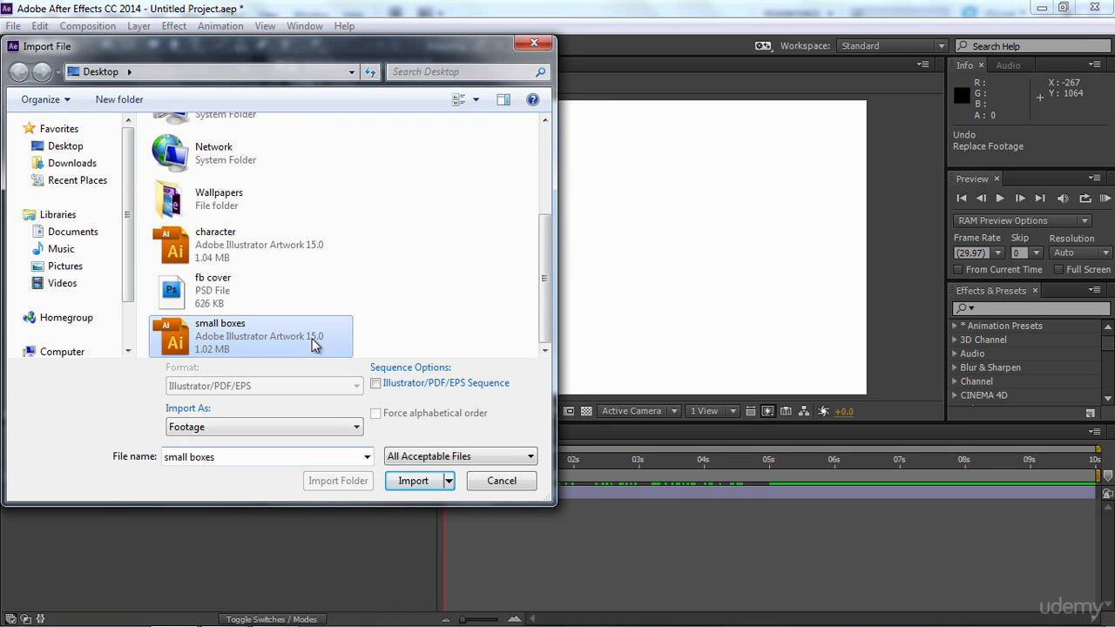
click(419, 483)
click(154, 300)
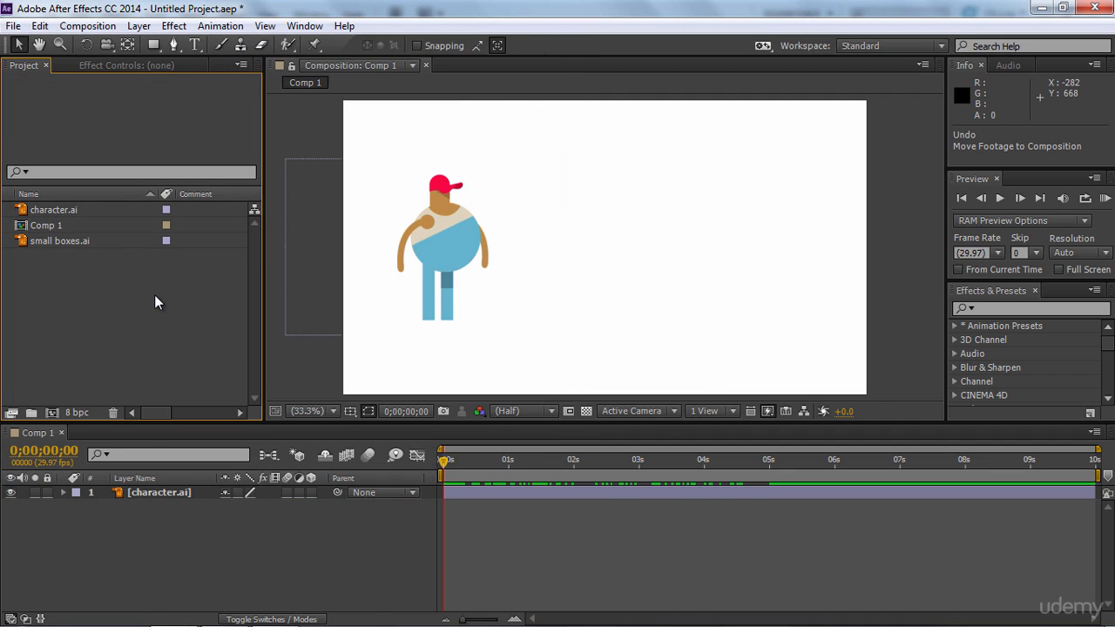
Replace the character layer's source in Comp 1 with small boxes.ai, keeping its keyframes, and preview the movement up to about 0;00;02;12.
click(123, 495)
drag(51, 254, 155, 499)
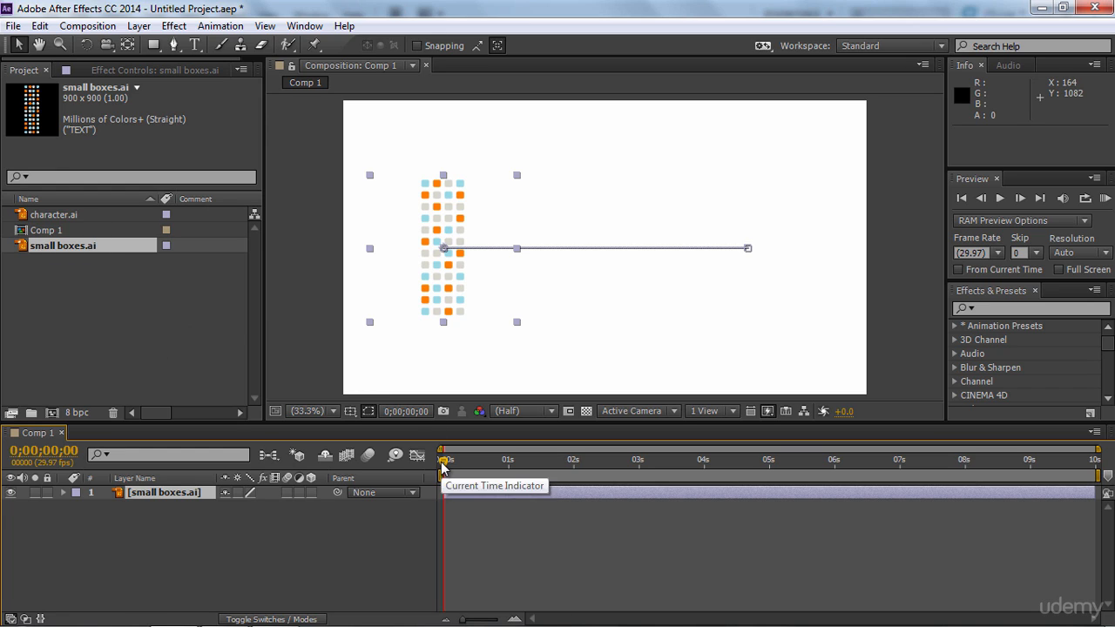
drag(445, 462, 607, 466)
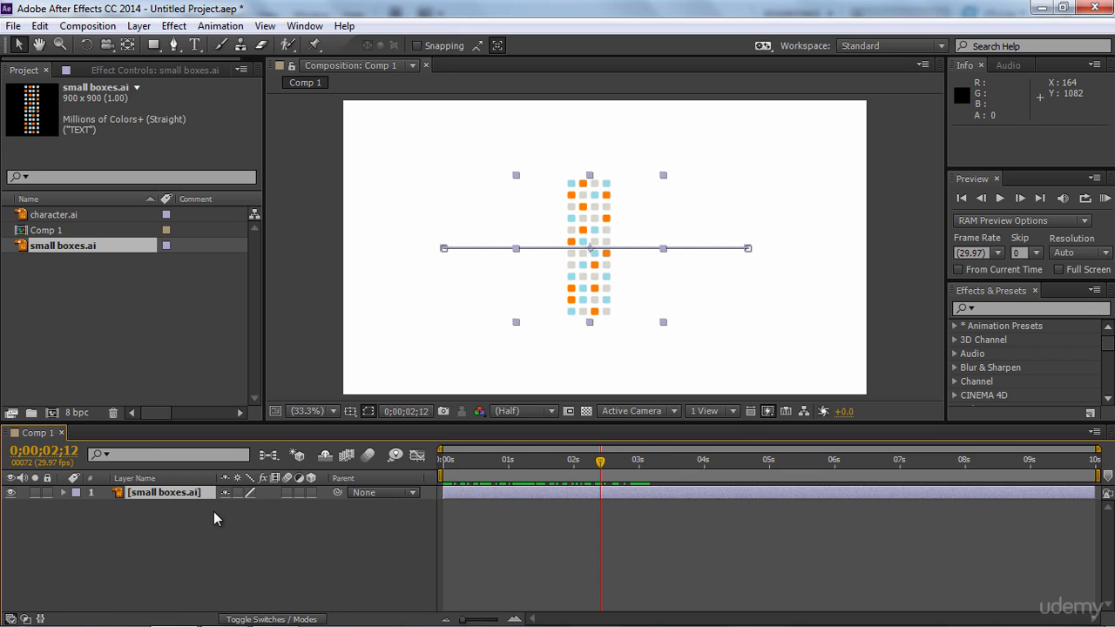